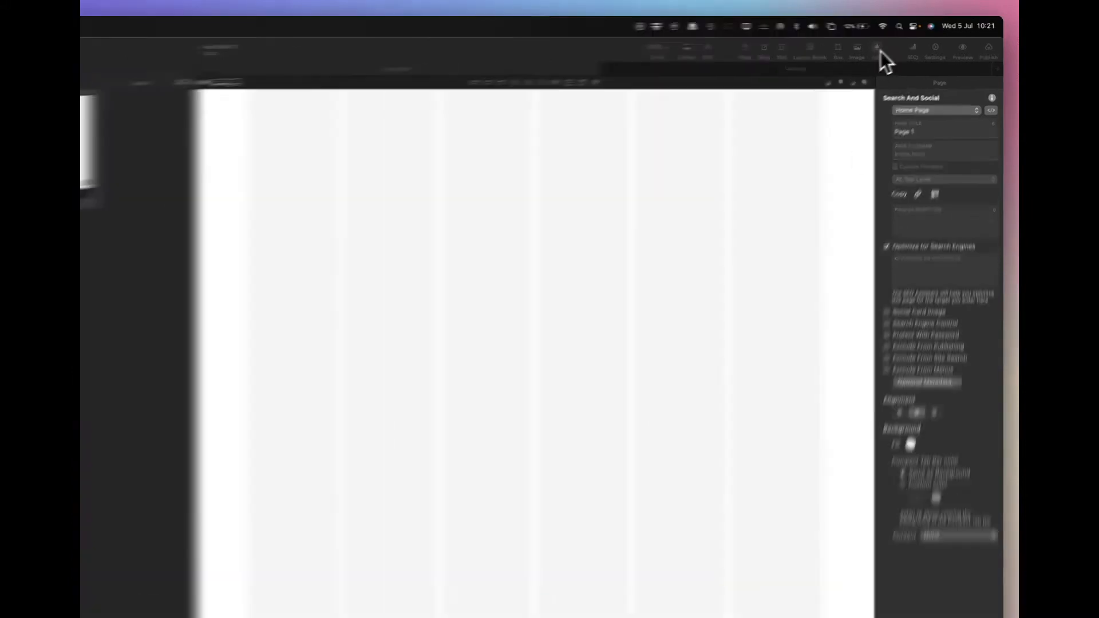
# - Add a button element to the page, position it in the upper area and widen it across the three middle grid columns
pyautogui.click(879, 51)
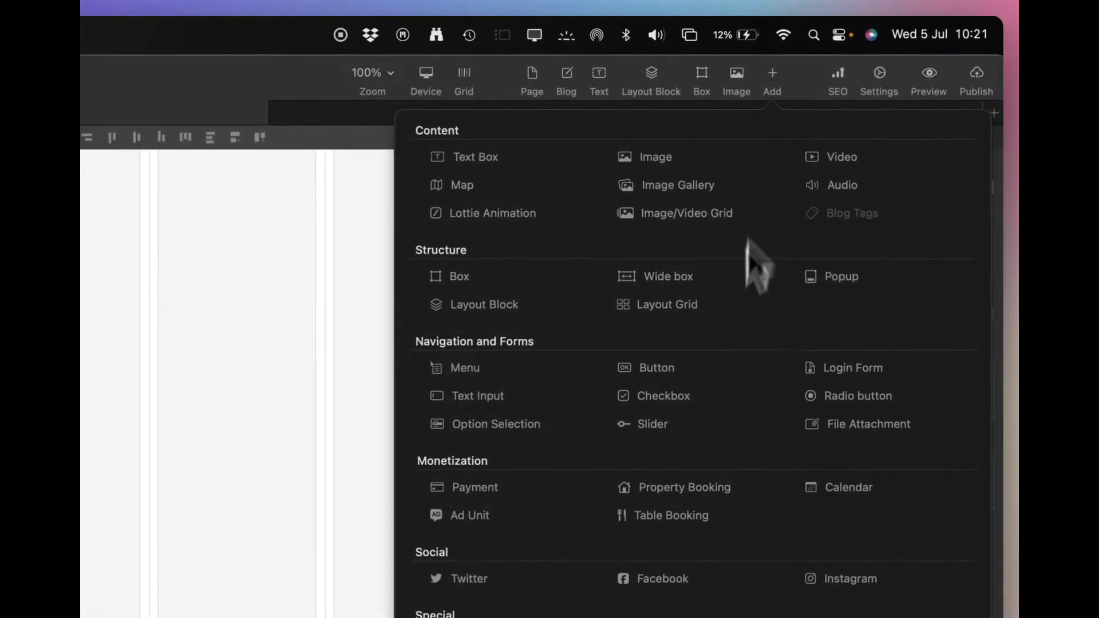
pyautogui.click(663, 379)
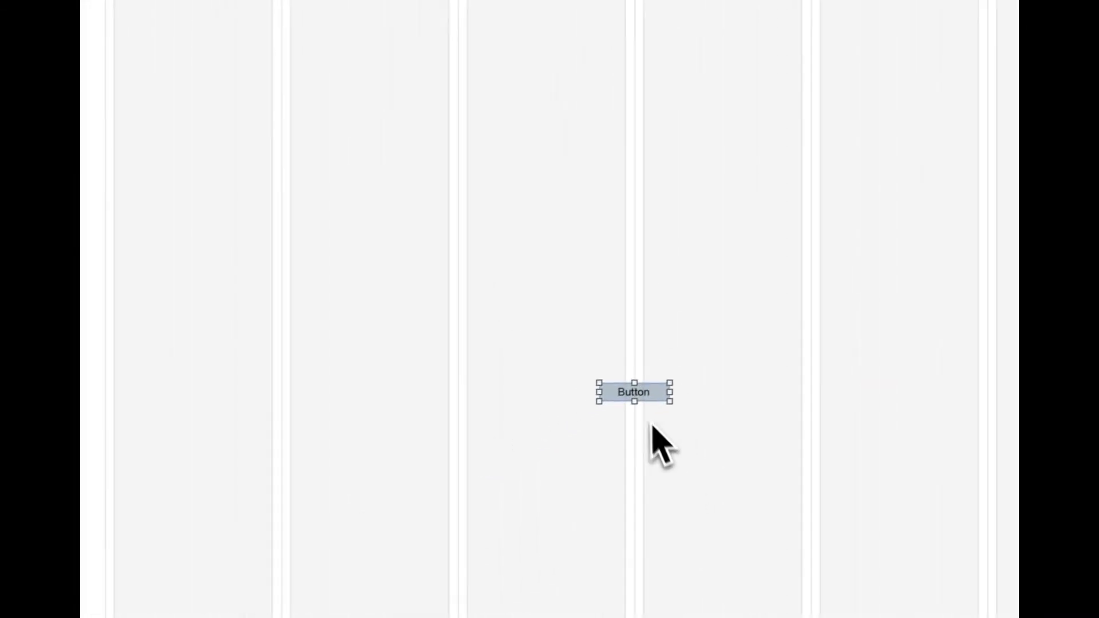
pyautogui.moveTo(620, 379); pyautogui.dragTo(808, 145)
pyautogui.moveTo(666, 260); pyautogui.dragTo(663, 255)
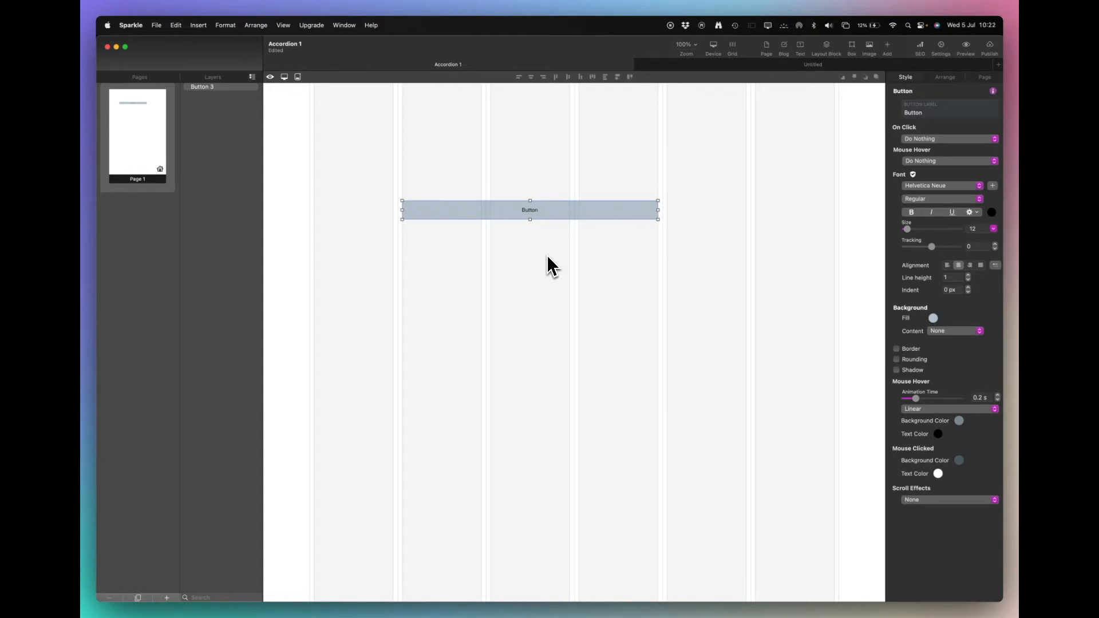
# - Replace the button's label with "Which Sparkle Version should I purchase?"
pyautogui.doubleClick(531, 216)
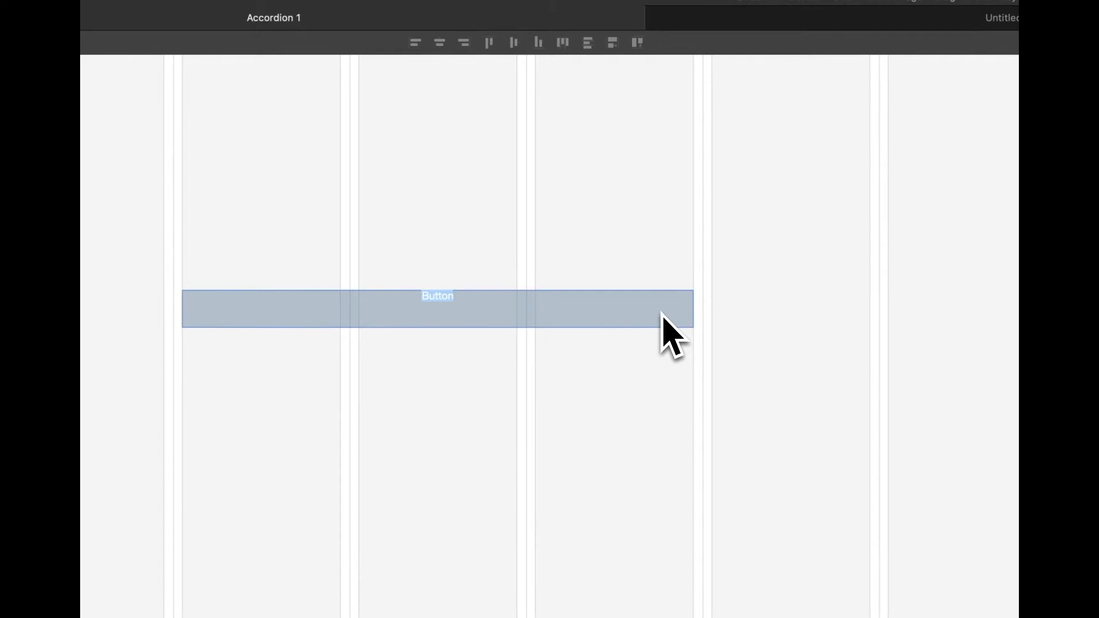
pyautogui.write('Which')
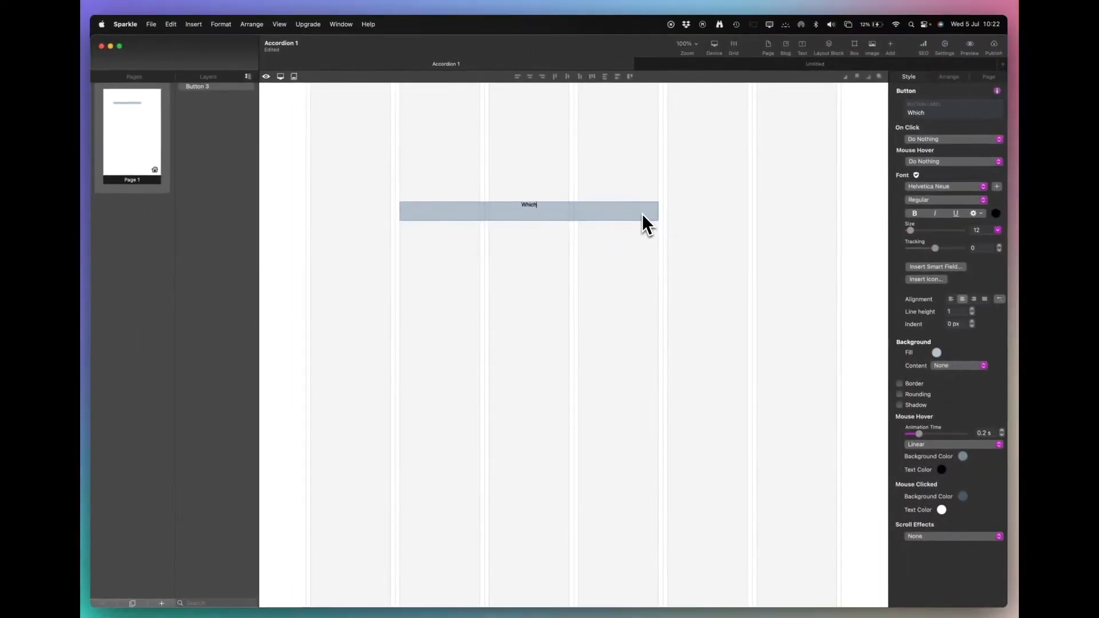
pyautogui.write(' Sparkle')
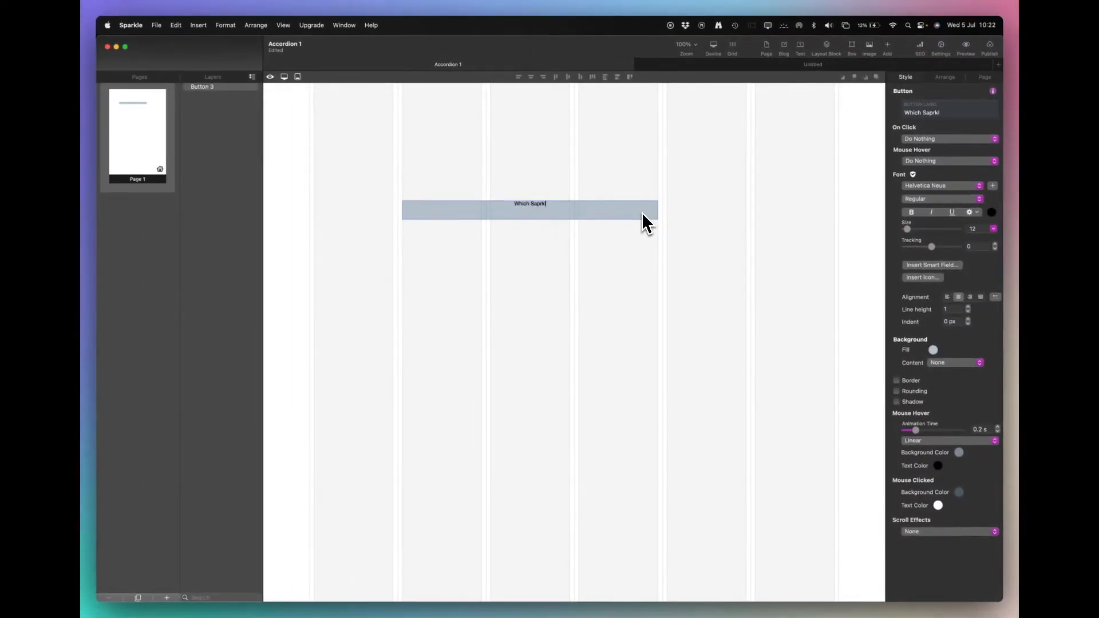
pyautogui.write(' Version should I purchase')
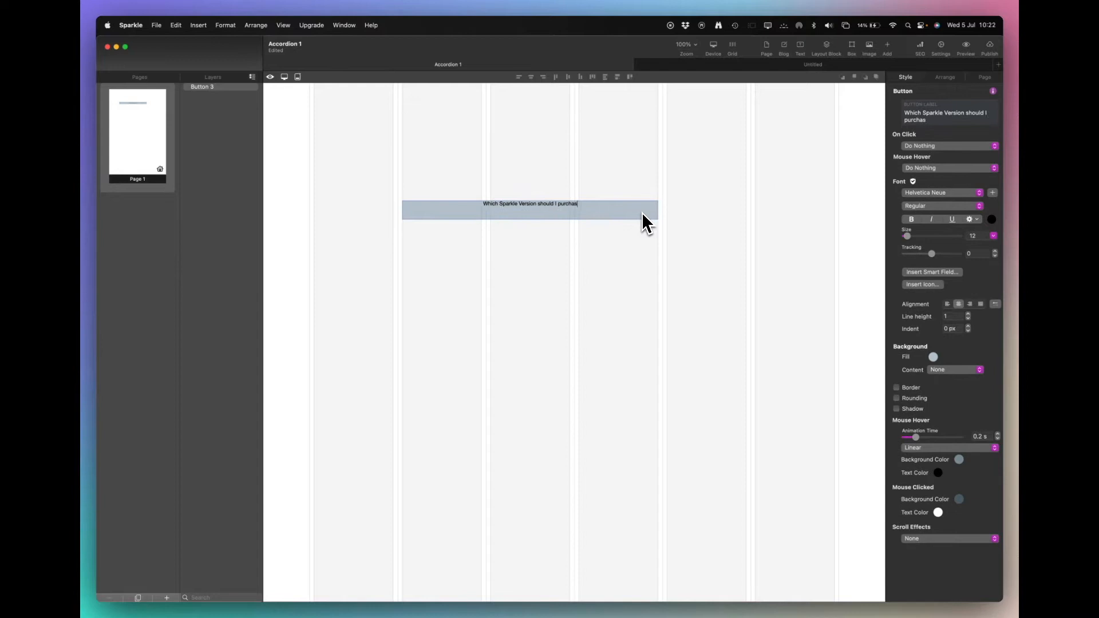
pyautogui.write('?')
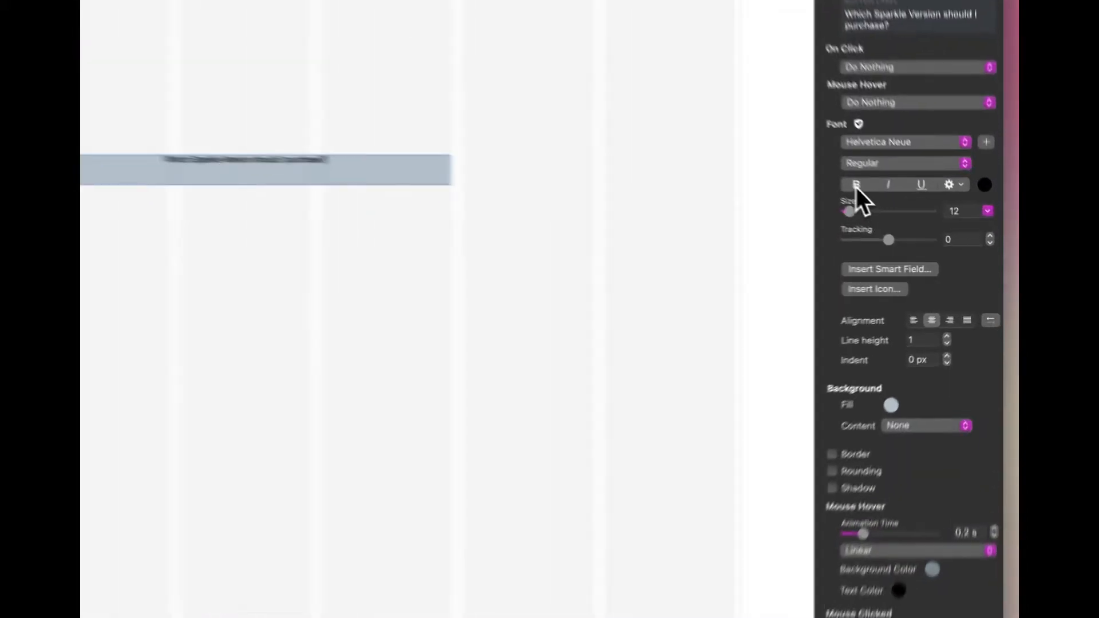
# - Make the button's label bold and set its font size to 18
pyautogui.click(911, 220)
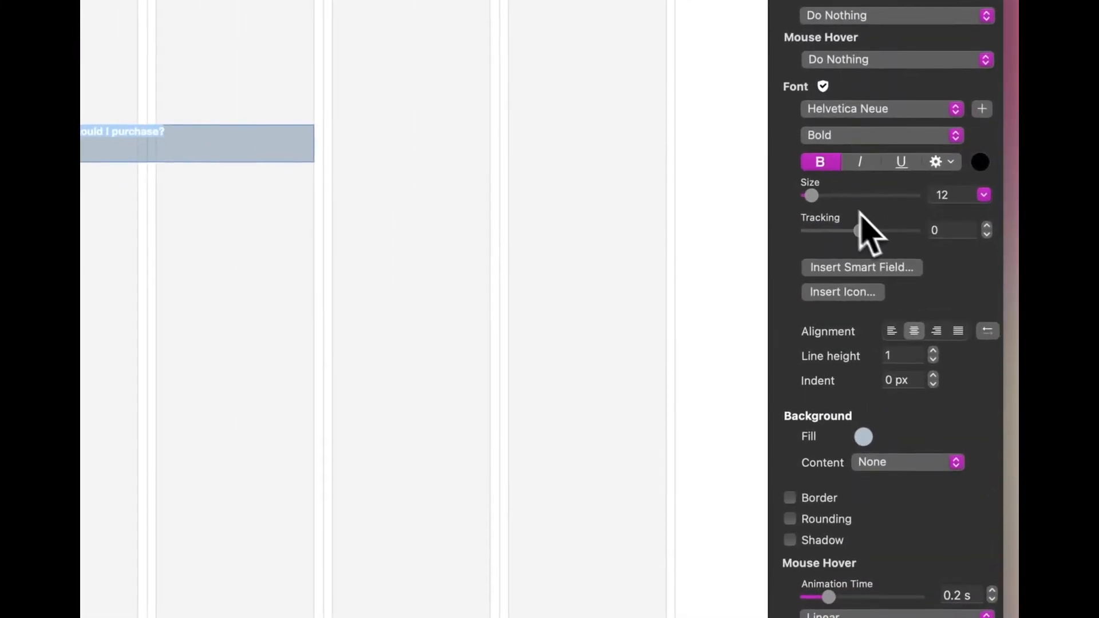
pyautogui.click(953, 194)
pyautogui.write('18')
pyautogui.press('Return')
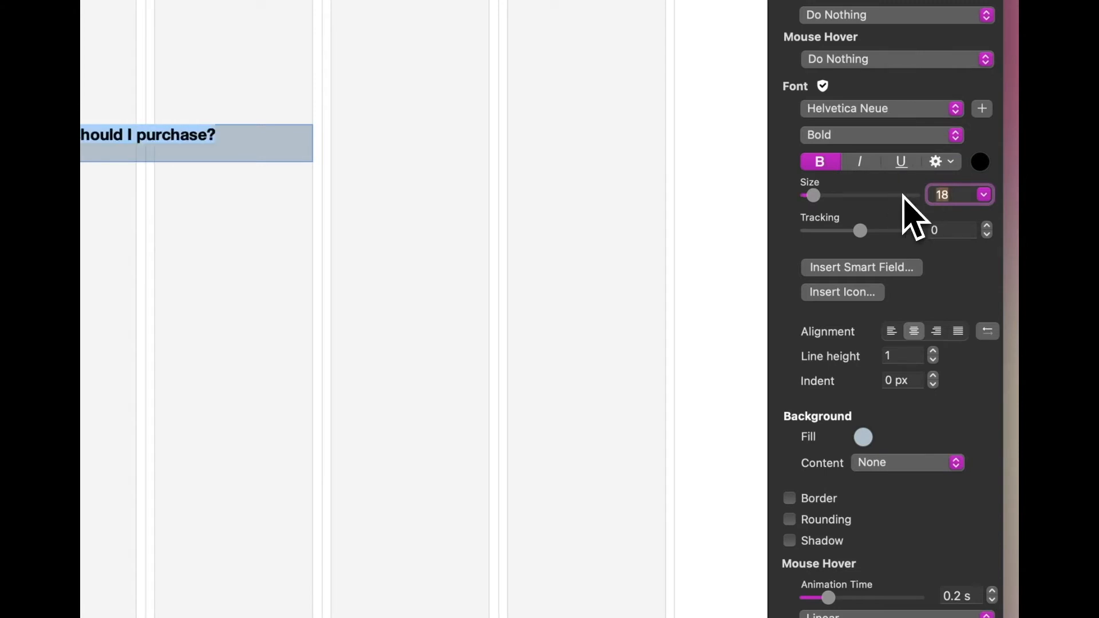
# - Left-align the button's label and set its indent to 20 px
pyautogui.click(892, 332)
pyautogui.click(897, 379)
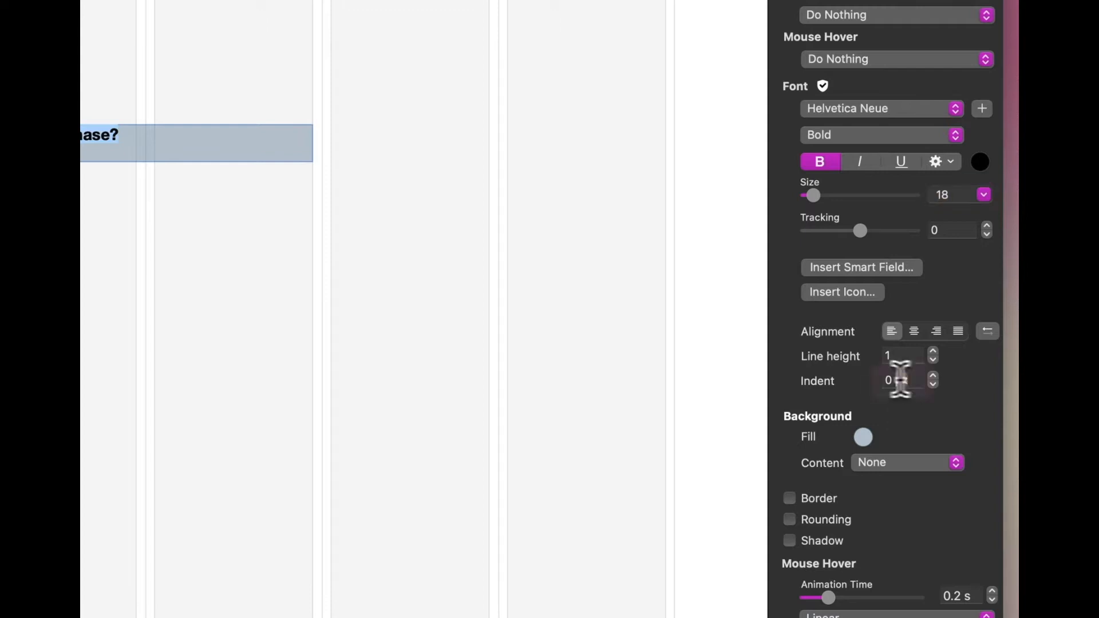
pyautogui.write('20')
# - Fill the button's background with white and give it a pink (D33682) border on all sides
pyautogui.click(864, 437)
pyautogui.click(578, 314)
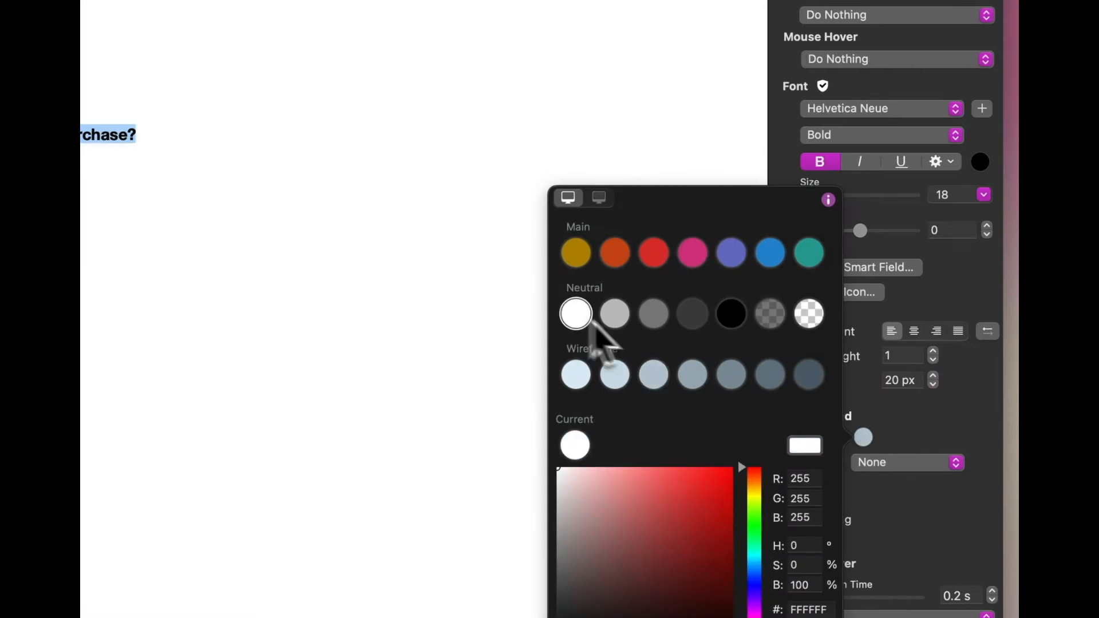
pyautogui.scroll(-5, 939, 332)
pyautogui.click(819, 329)
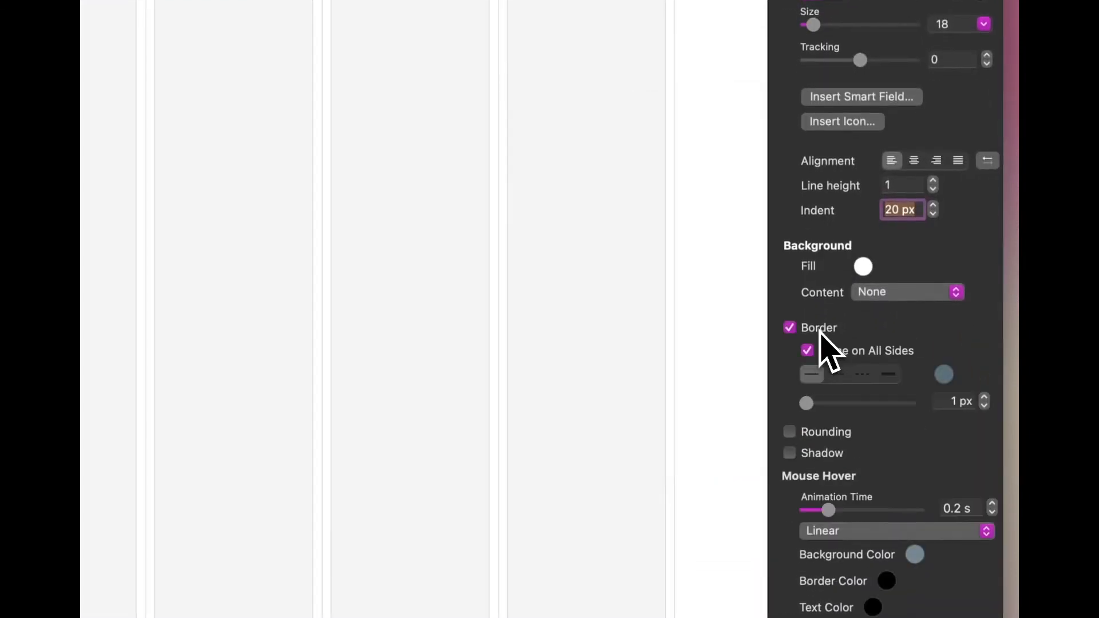
pyautogui.click(944, 374)
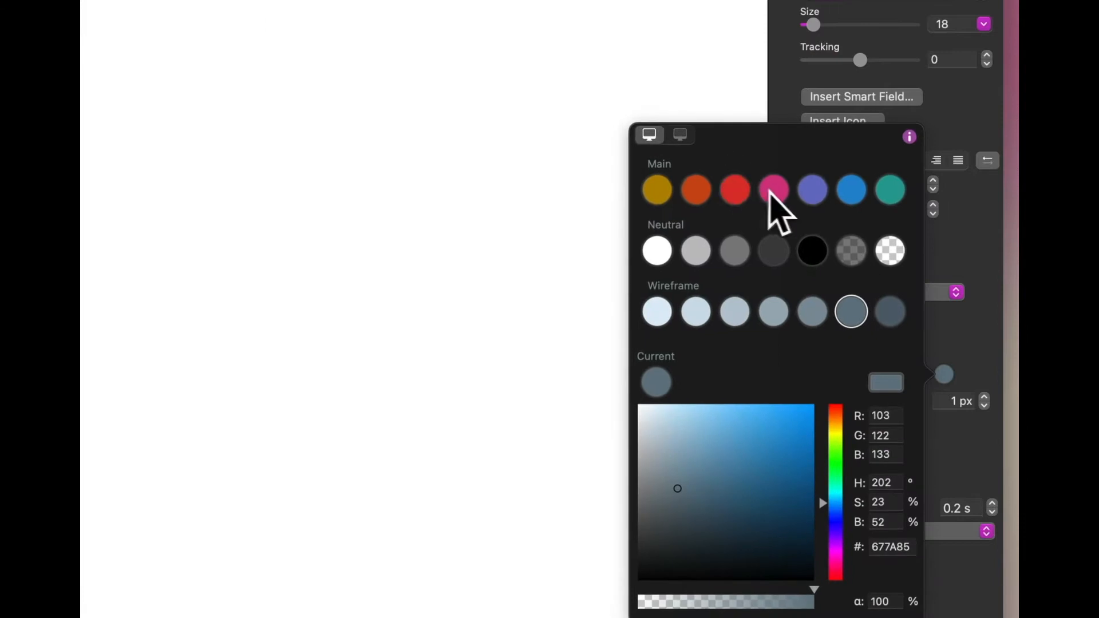
pyautogui.click(776, 192)
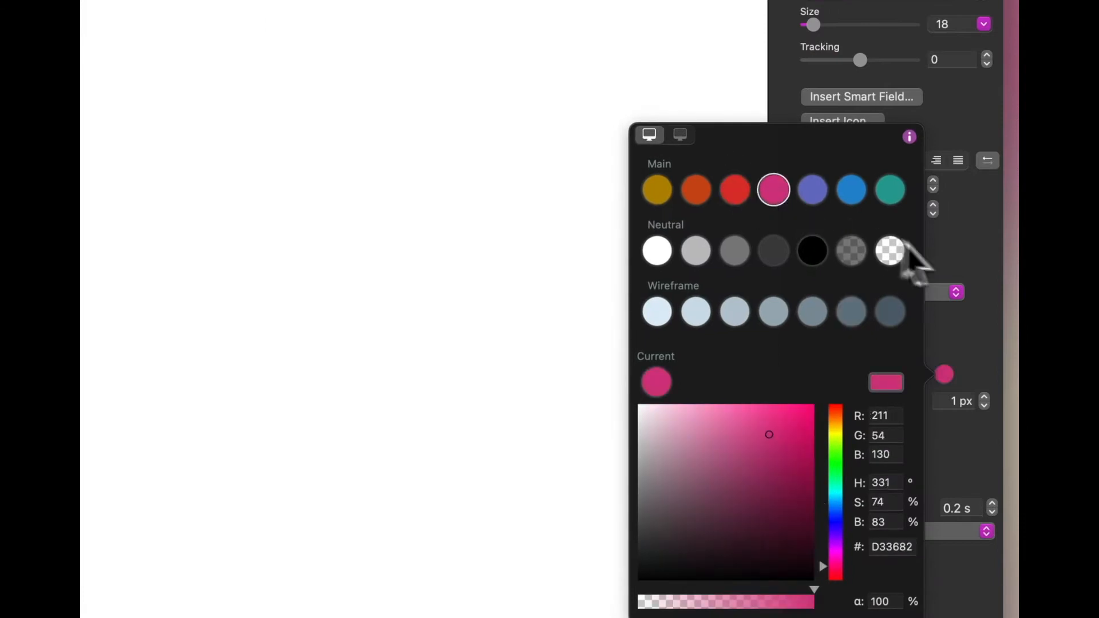
pyautogui.click(956, 260)
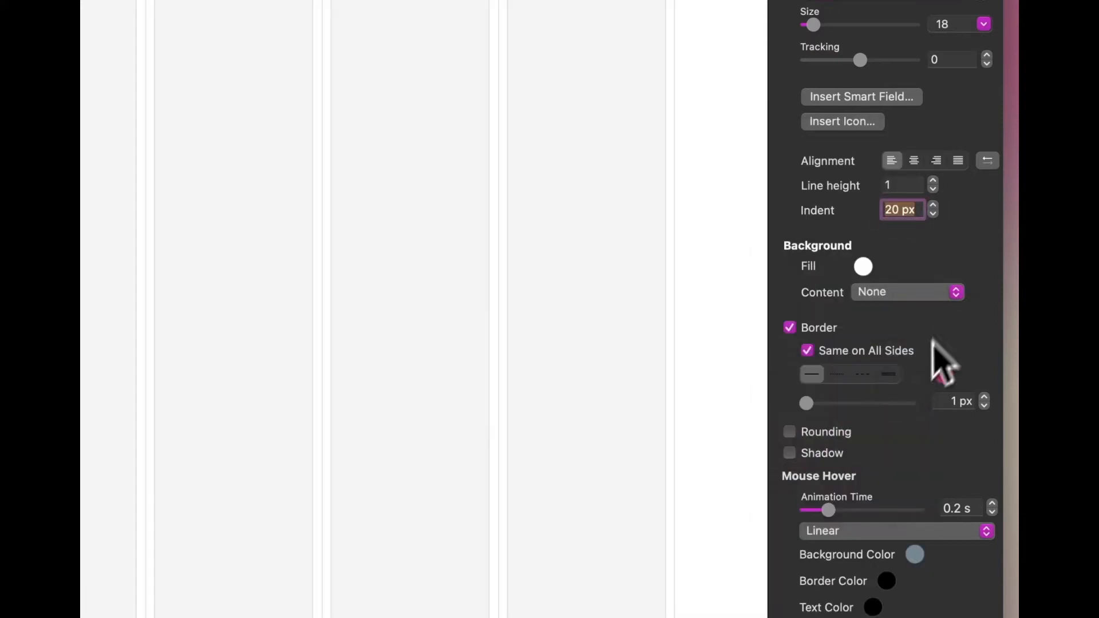
# - Turn on corner rounding for the button and set the radius to 10 px
pyautogui.click(790, 432)
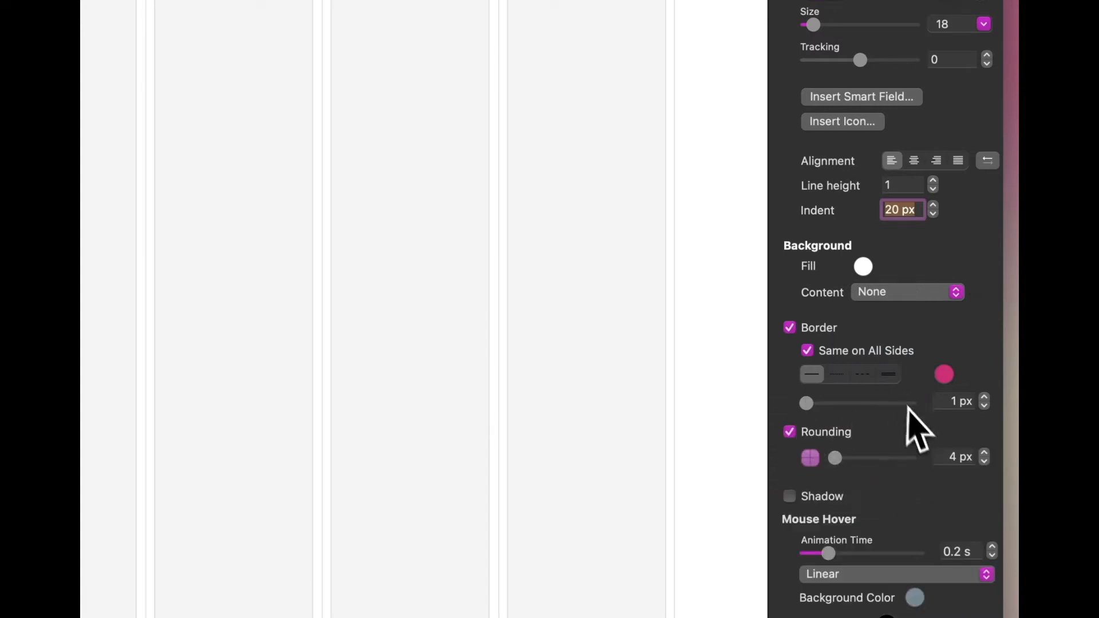
pyautogui.click(955, 456)
pyautogui.write('10')
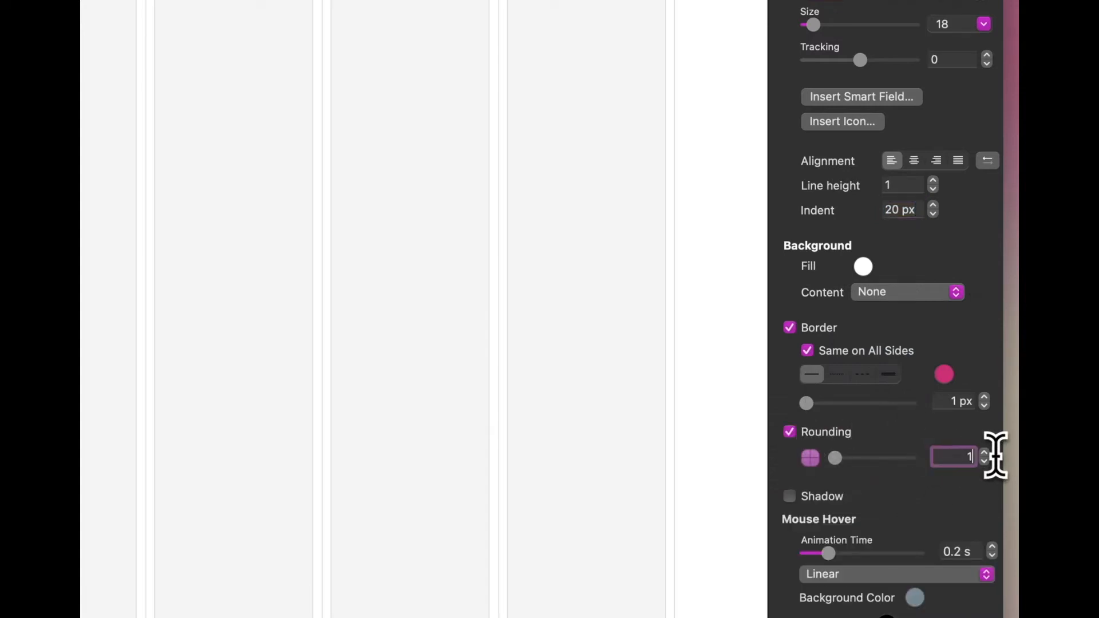
pyautogui.press('Return')
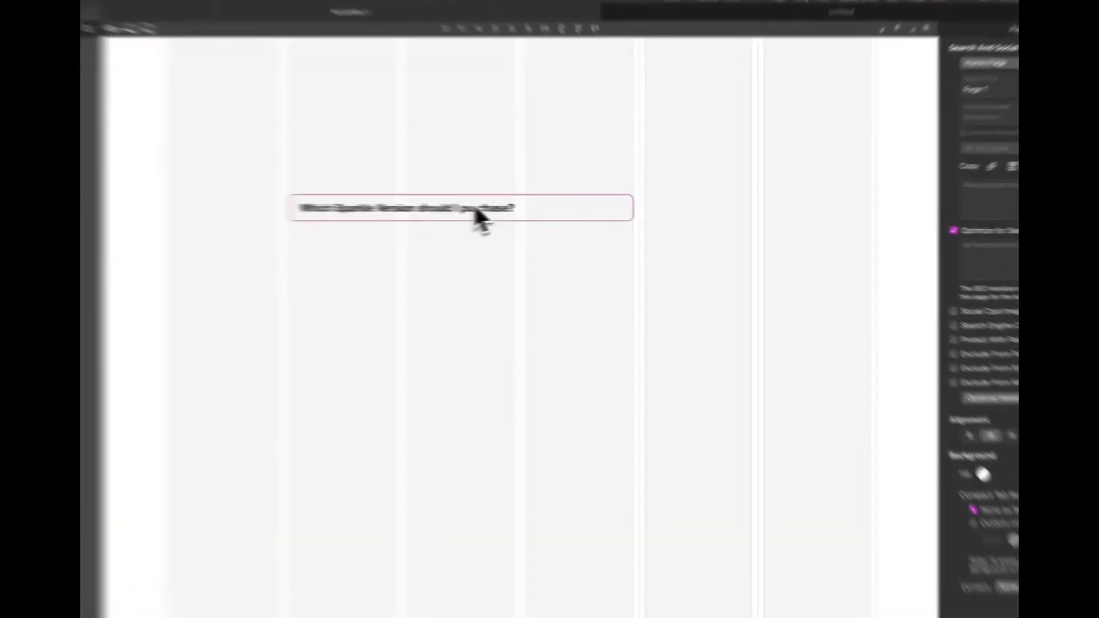
# - Set the button's mouse-hover colours to a pink (D33682) background, a pink border and white text
pyautogui.click(542, 216)
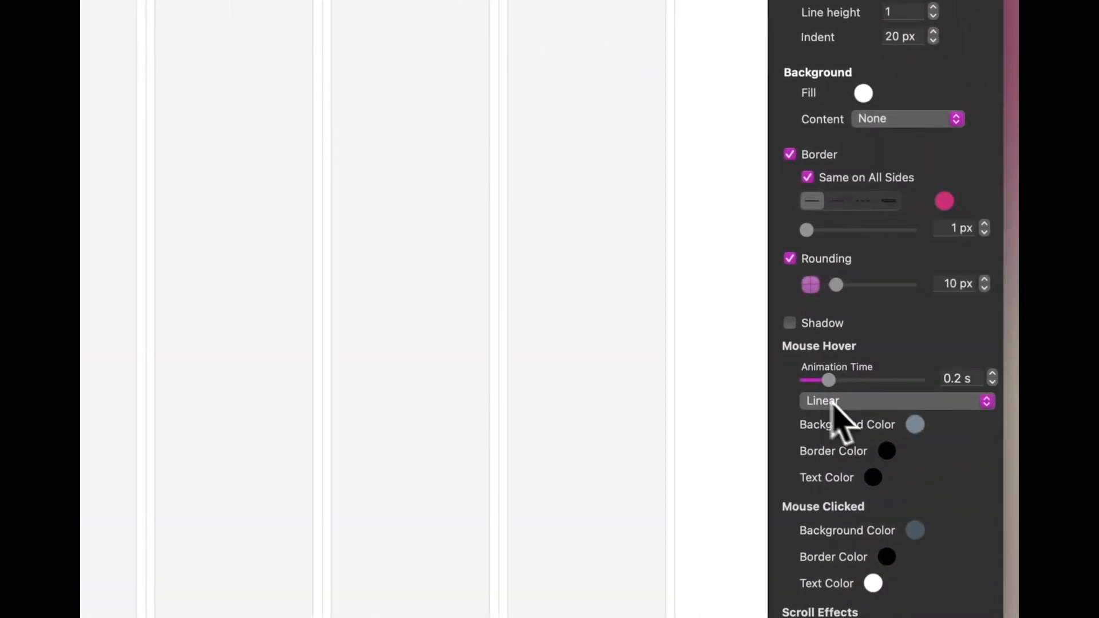
pyautogui.click(915, 425)
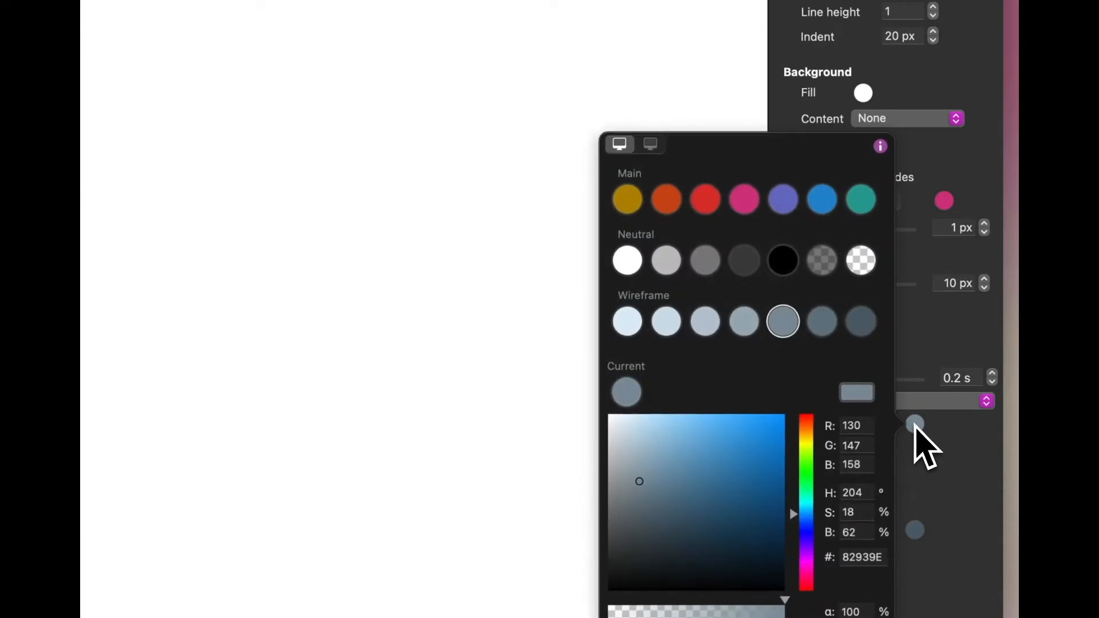
pyautogui.click(744, 201)
pyautogui.click(914, 424)
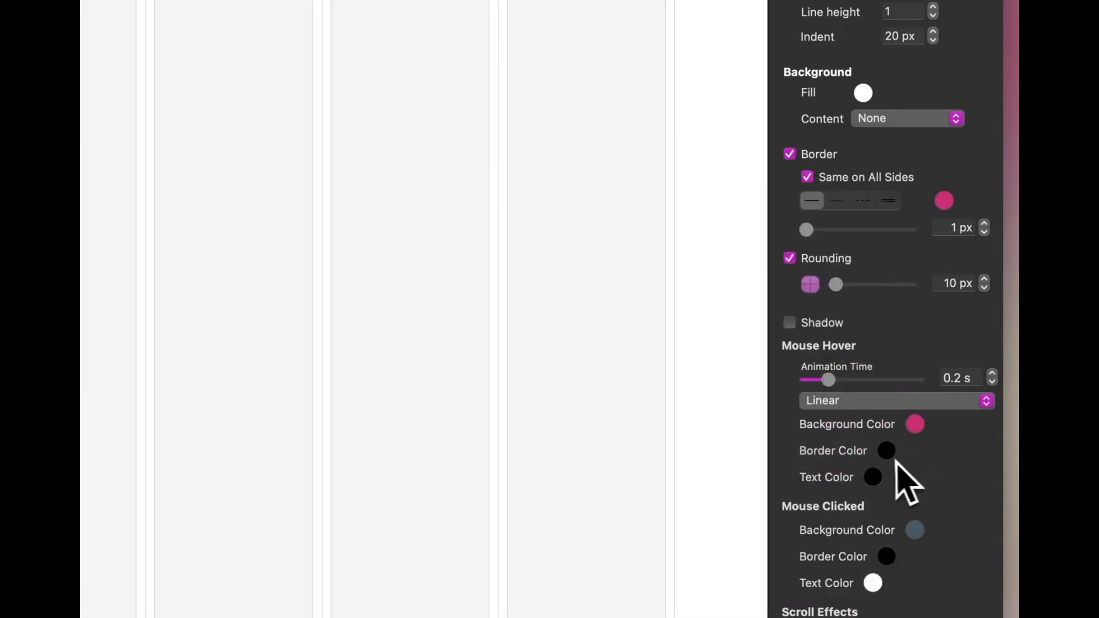
pyautogui.click(888, 450)
pyautogui.click(716, 210)
pyautogui.scroll(-2, 987, 510)
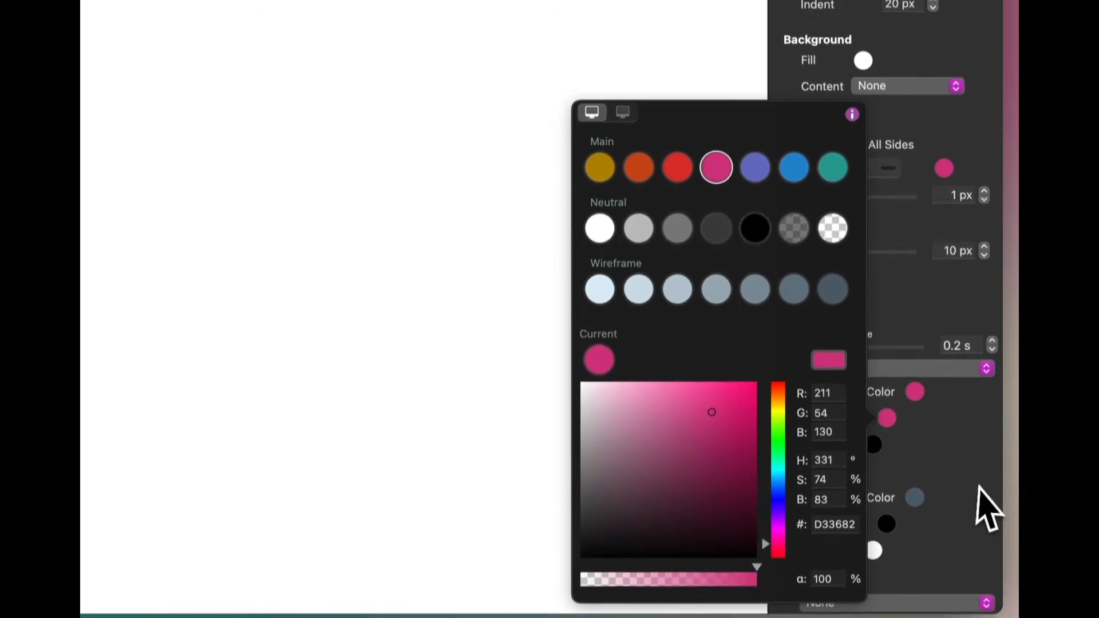
pyautogui.click(918, 428)
pyautogui.click(873, 434)
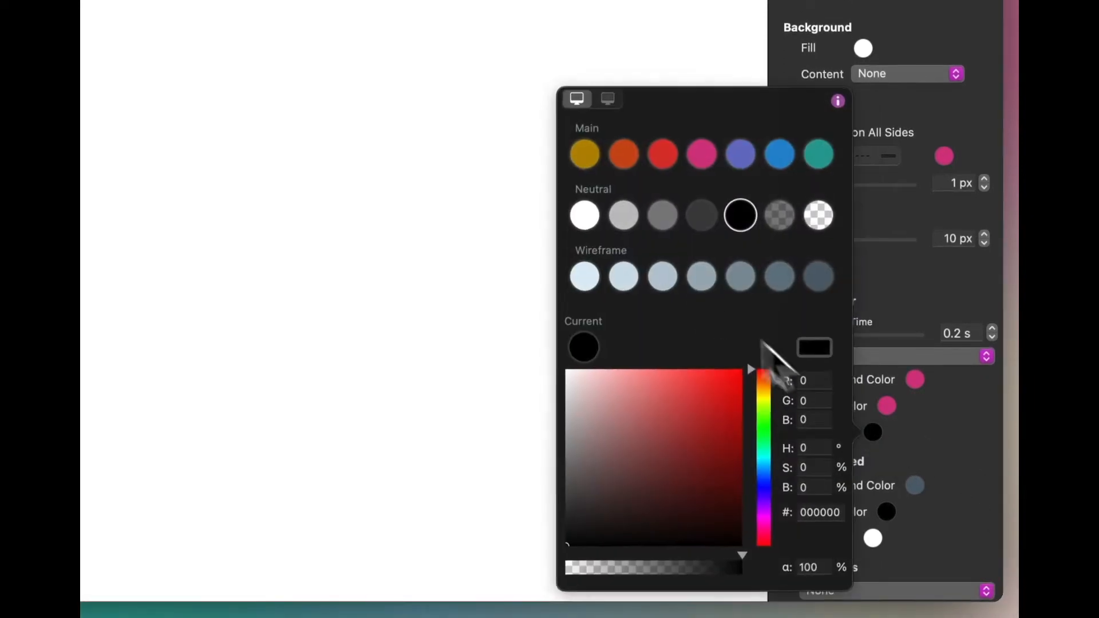
pyautogui.click(585, 221)
pyautogui.click(945, 496)
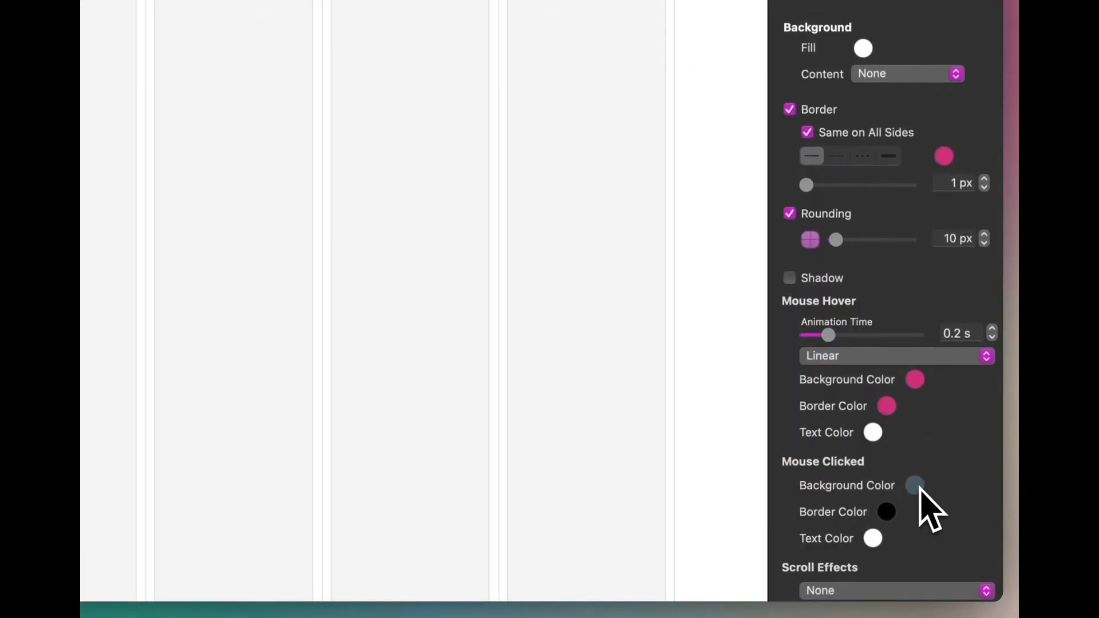
# - Set the button's mouse-clicked background and border colours to the same pink (D33682)
pyautogui.click(916, 485)
pyautogui.click(744, 155)
pyautogui.click(939, 504)
pyautogui.click(888, 512)
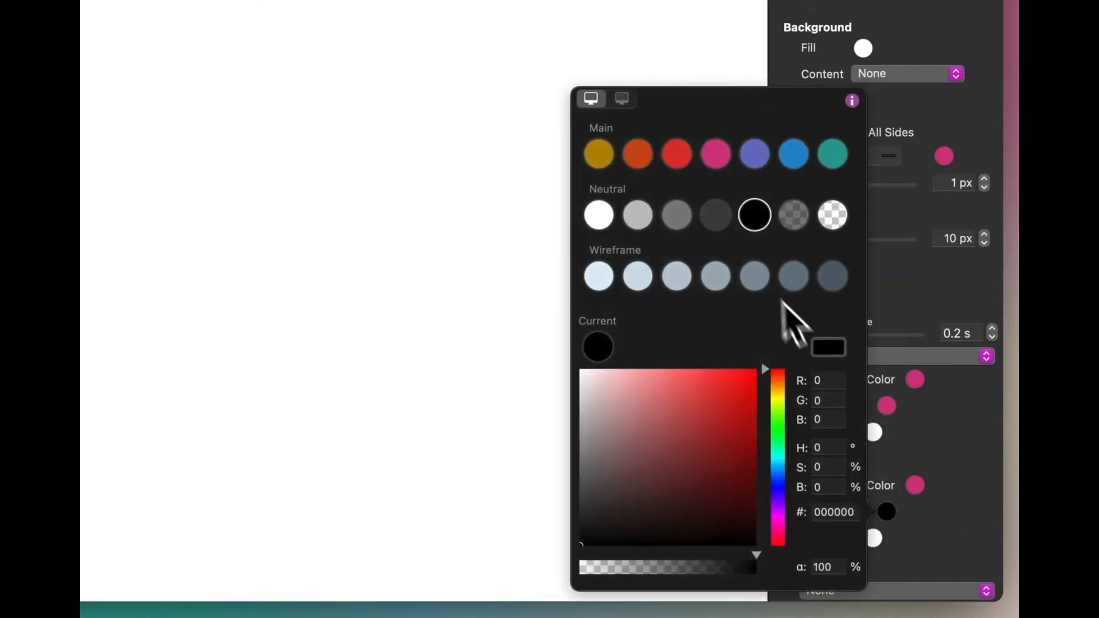
pyautogui.click(716, 154)
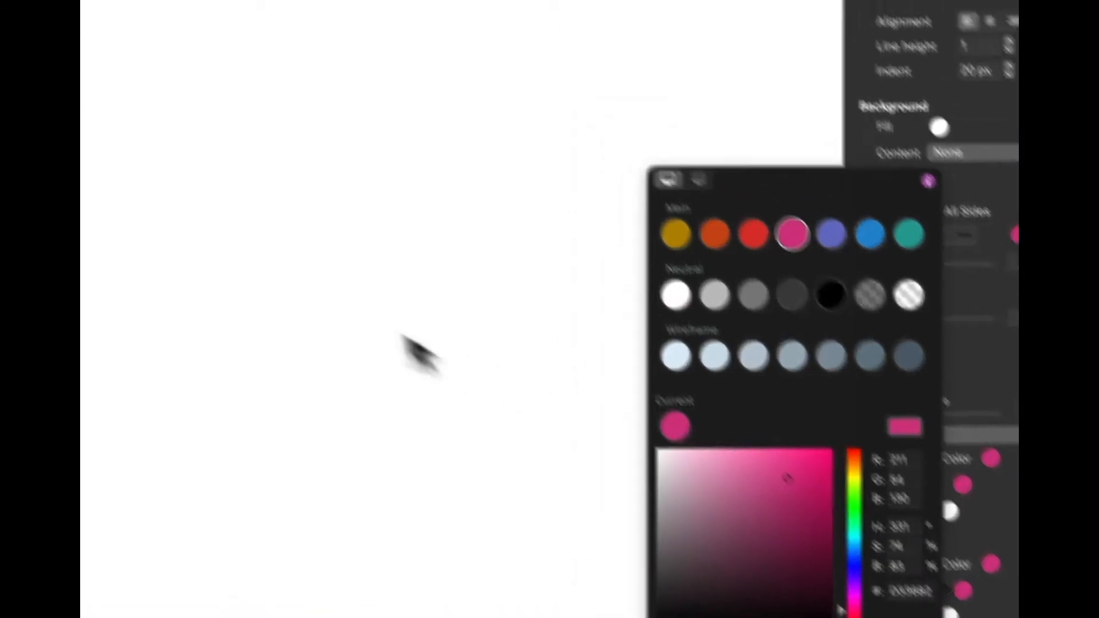
pyautogui.click(247, 243)
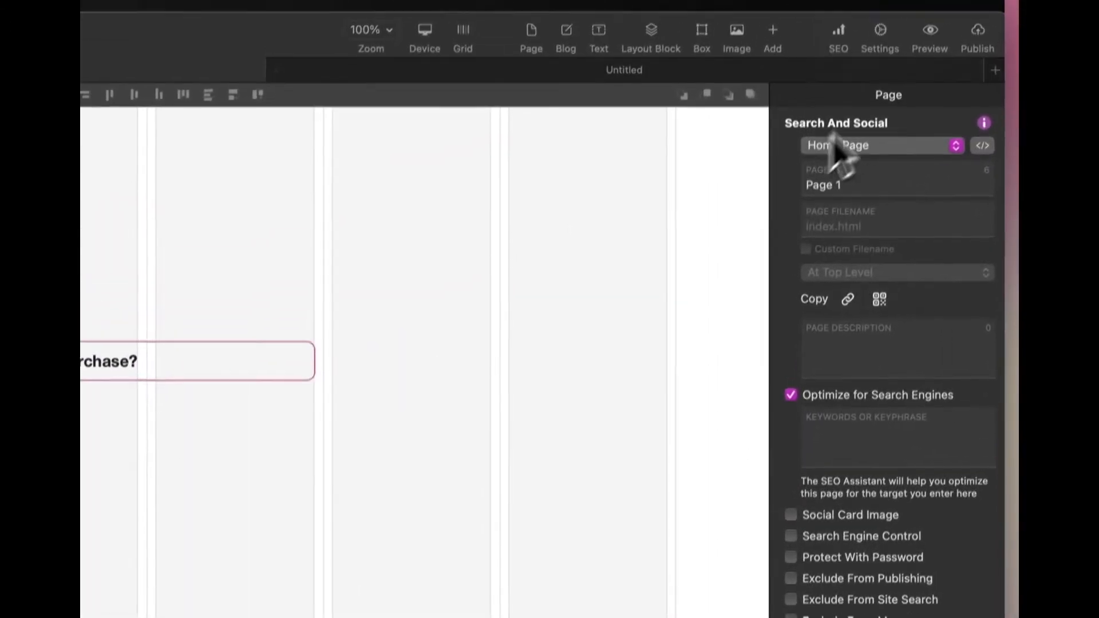
# - Open a live preview of the page in Safari to check the button's appearance, and switch back to Sparkle
pyautogui.click(932, 80)
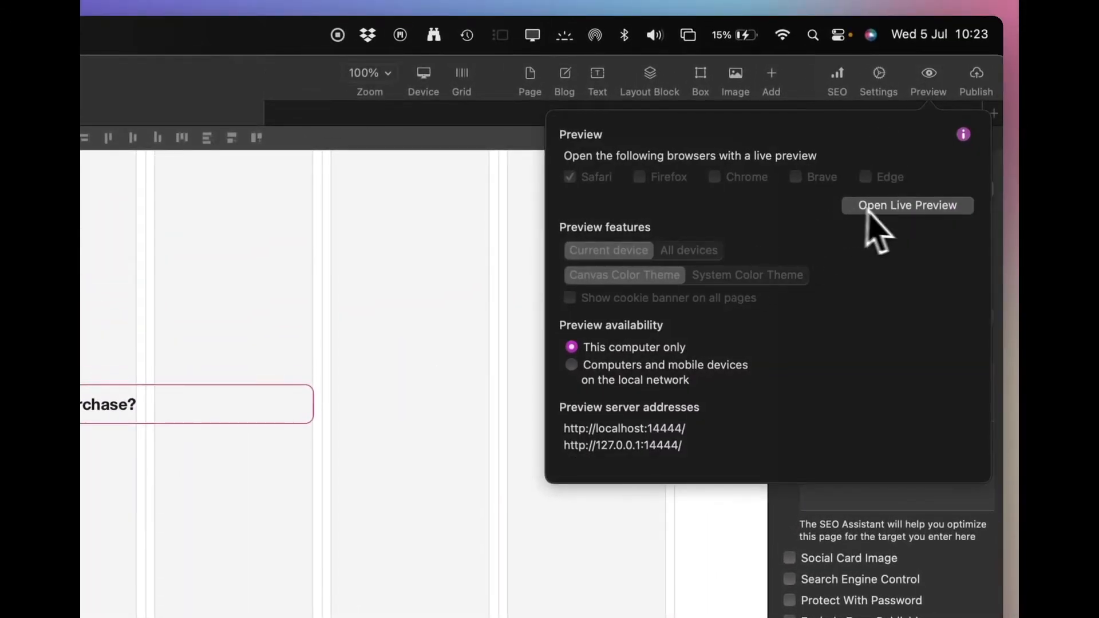
pyautogui.click(862, 200)
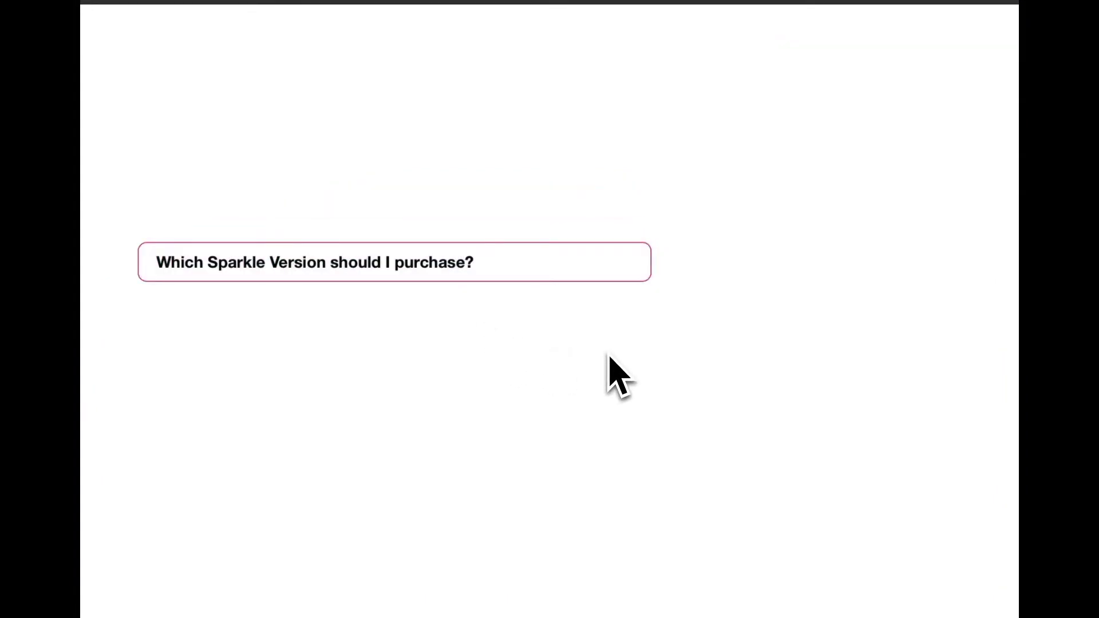
pyautogui.press('super+Tab')
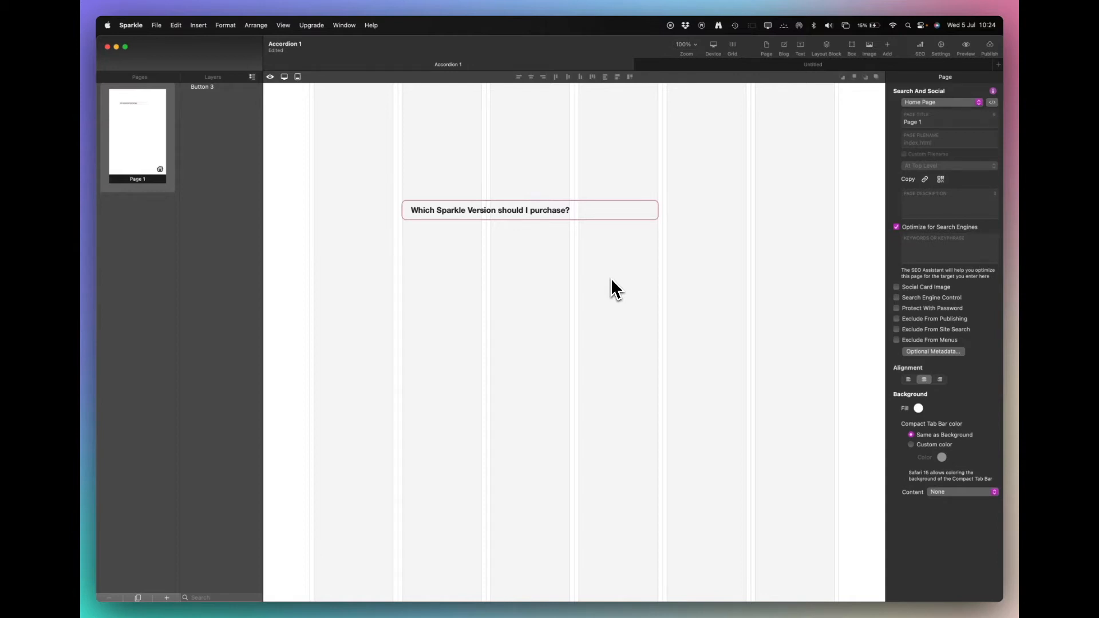
# - Rename the question button's layer from its default name to one beginning with "Qu"
pyautogui.click(206, 87)
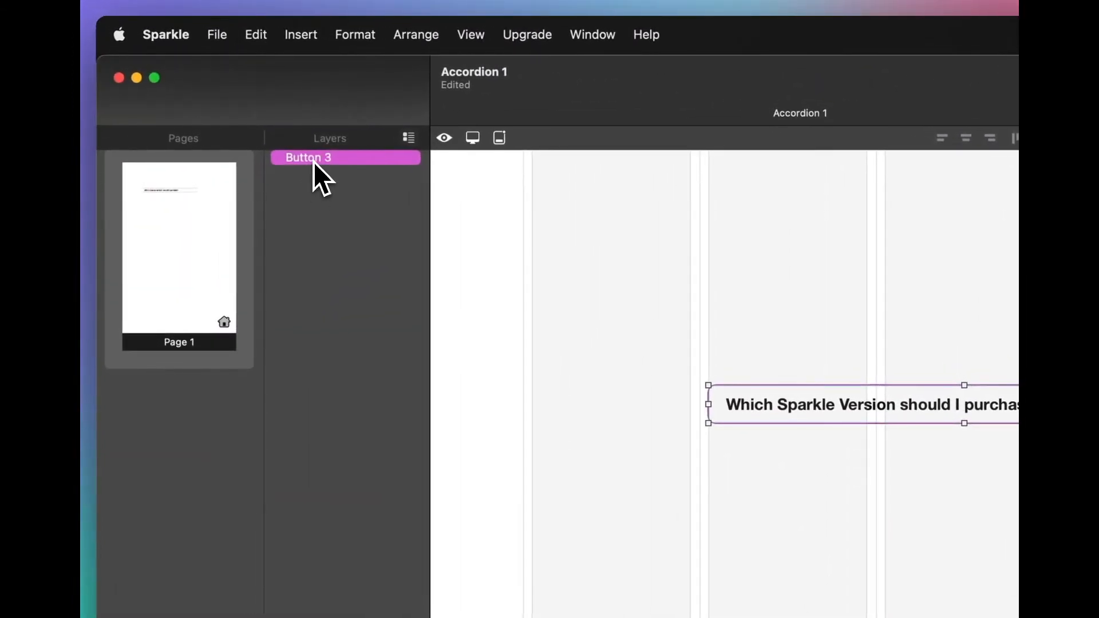
pyautogui.doubleClick(360, 162)
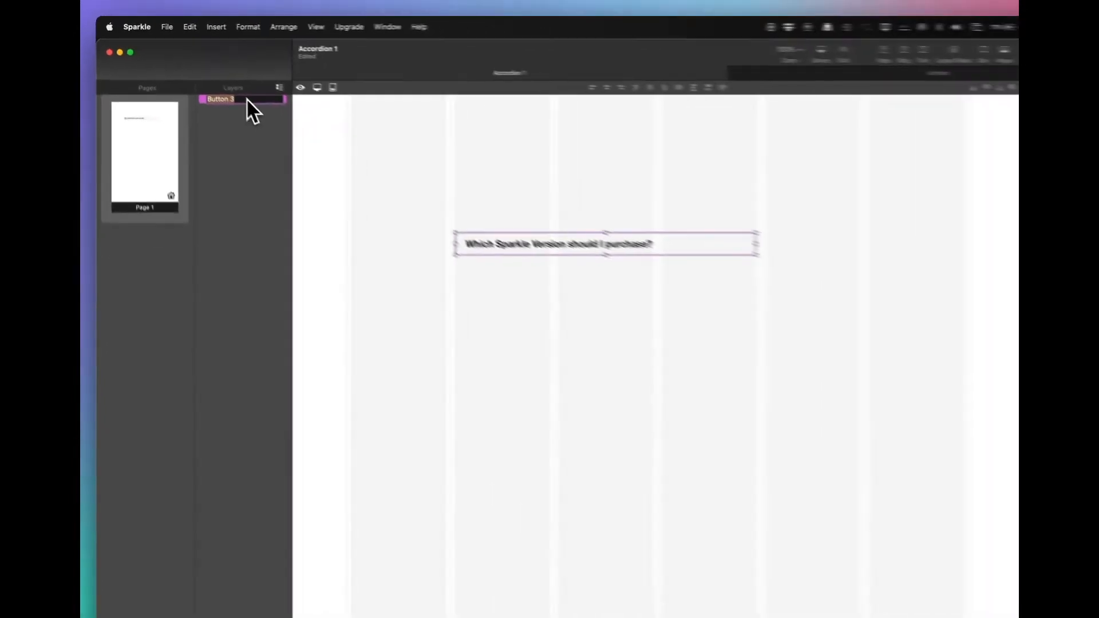
pyautogui.write('Qu')
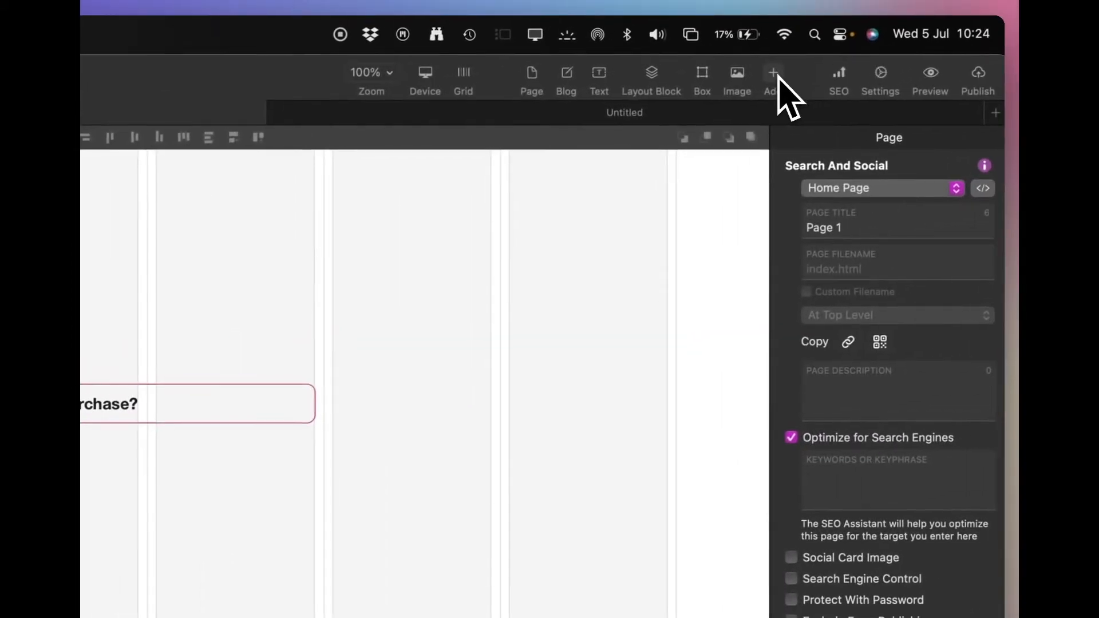
# - Add a layout block to the page and position it directly beneath the question button
pyautogui.click(953, 17)
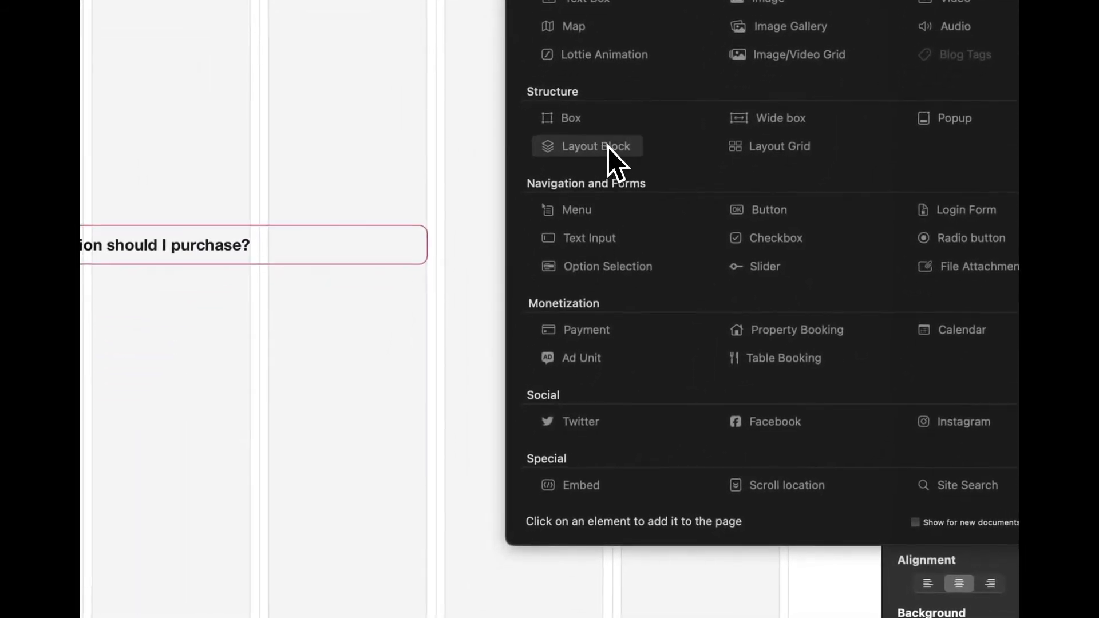
pyautogui.click(608, 148)
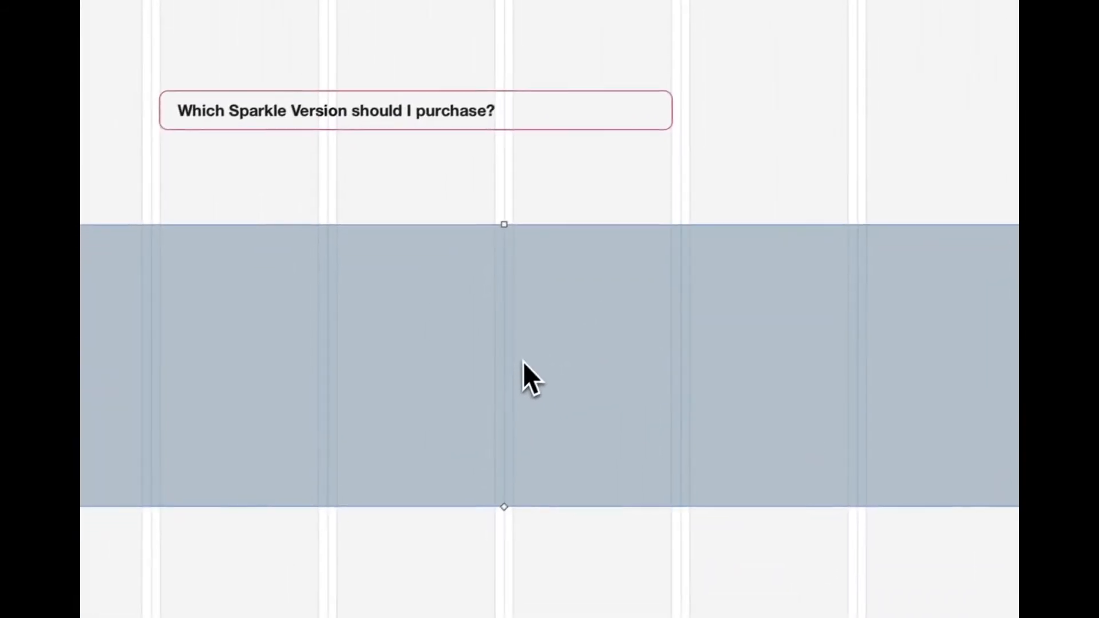
pyautogui.moveTo(524, 362); pyautogui.dragTo(537, 266)
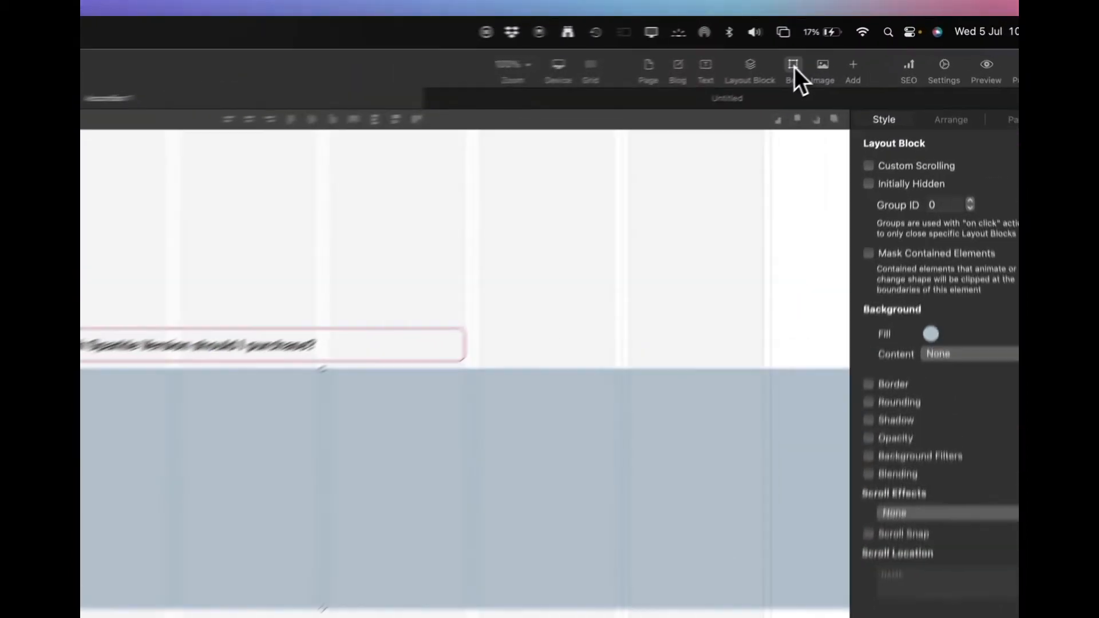
# - Add a box inside the layout block, align it with the question button's left edge and widen it to match the button
pyautogui.click(851, 44)
pyautogui.moveTo(593, 281); pyautogui.dragTo(560, 291)
pyautogui.moveTo(519, 348); pyautogui.dragTo(334, 280)
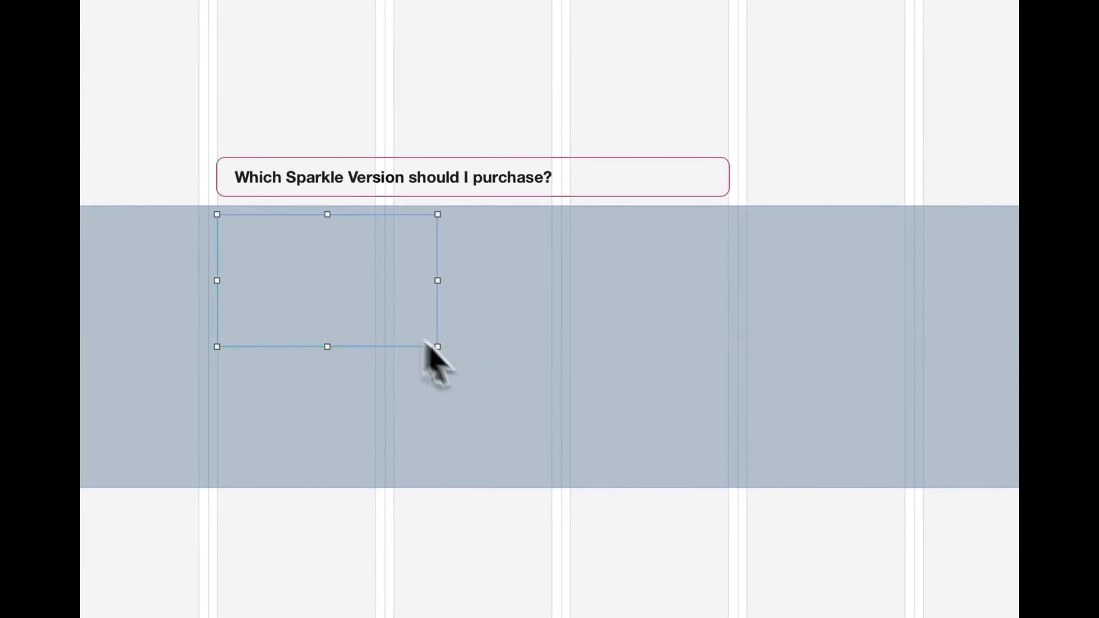
pyautogui.moveTo(439, 347); pyautogui.dragTo(723, 354)
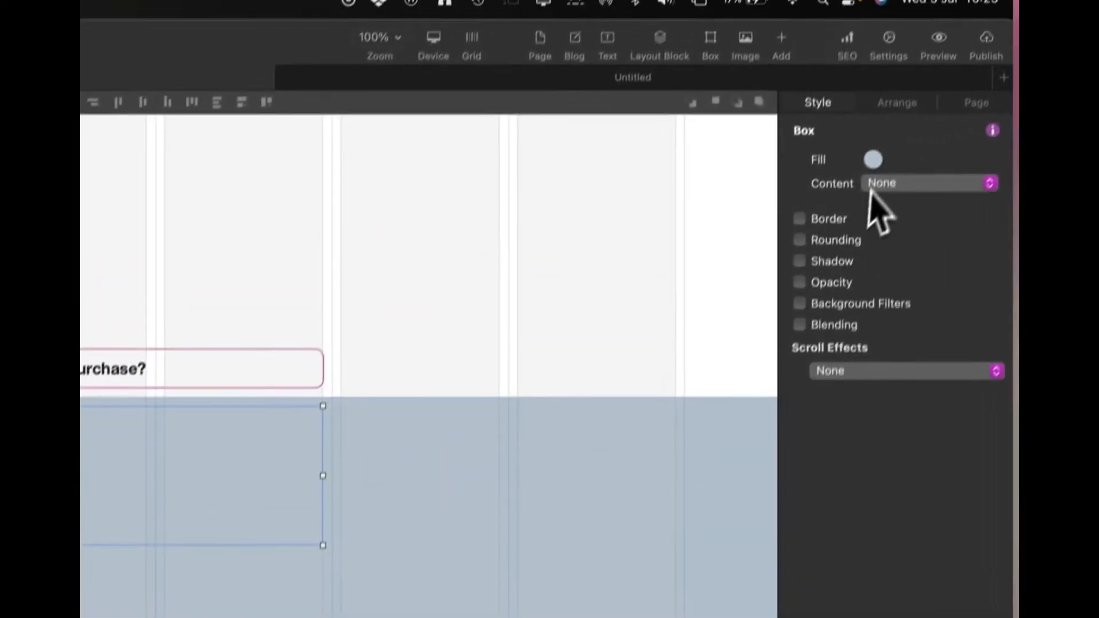
# - Set the answer box's fill colour to white (FFFFFF)
pyautogui.click(867, 189)
pyautogui.click(575, 195)
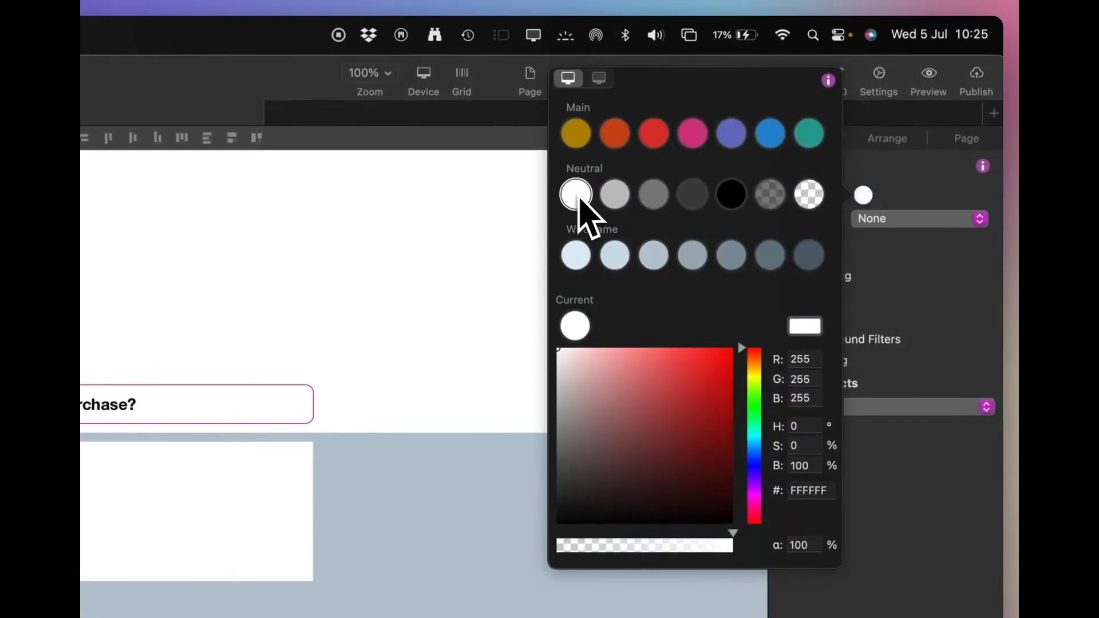
pyautogui.click(929, 305)
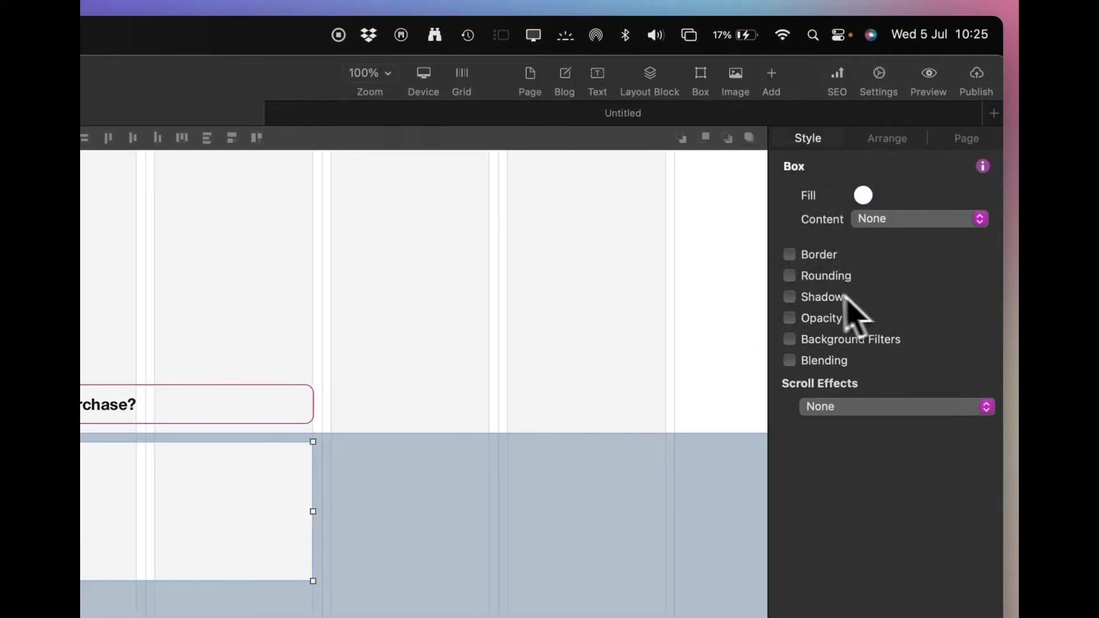
# - Give the answer box a pink border on all sides and enable rounding on its corners
pyautogui.click(816, 255)
pyautogui.click(945, 297)
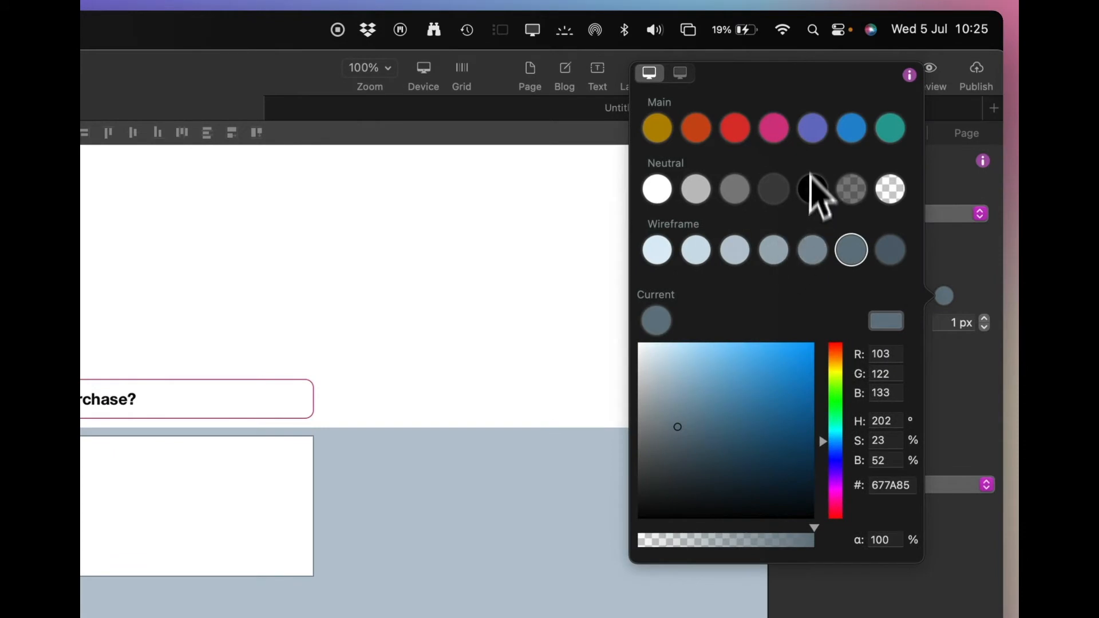
pyautogui.click(781, 138)
pyautogui.click(977, 400)
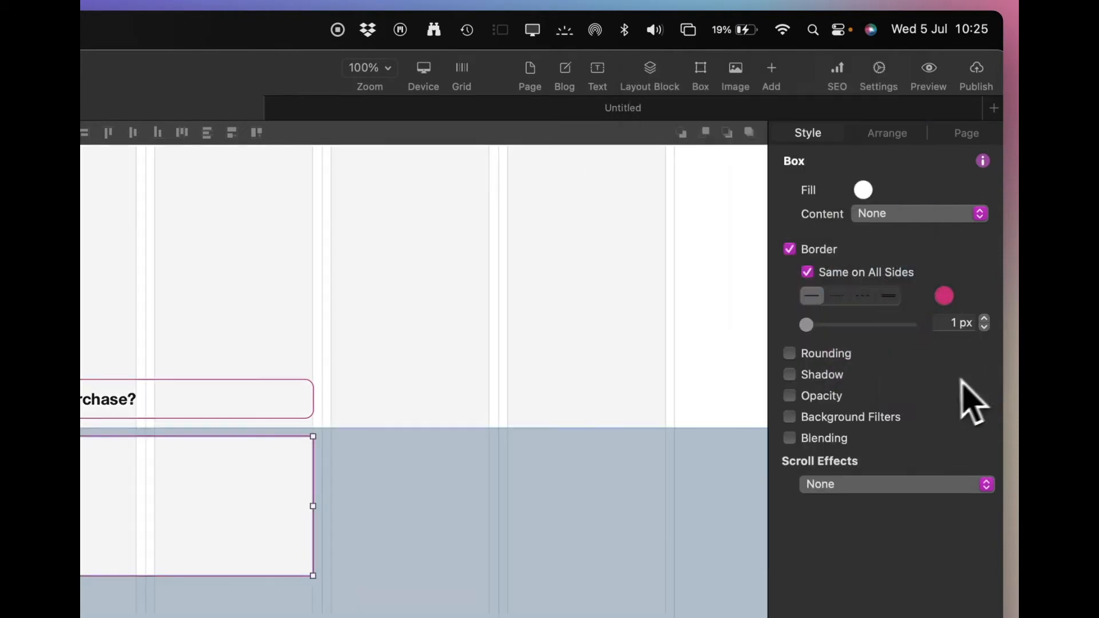
pyautogui.click(815, 354)
pyautogui.click(953, 378)
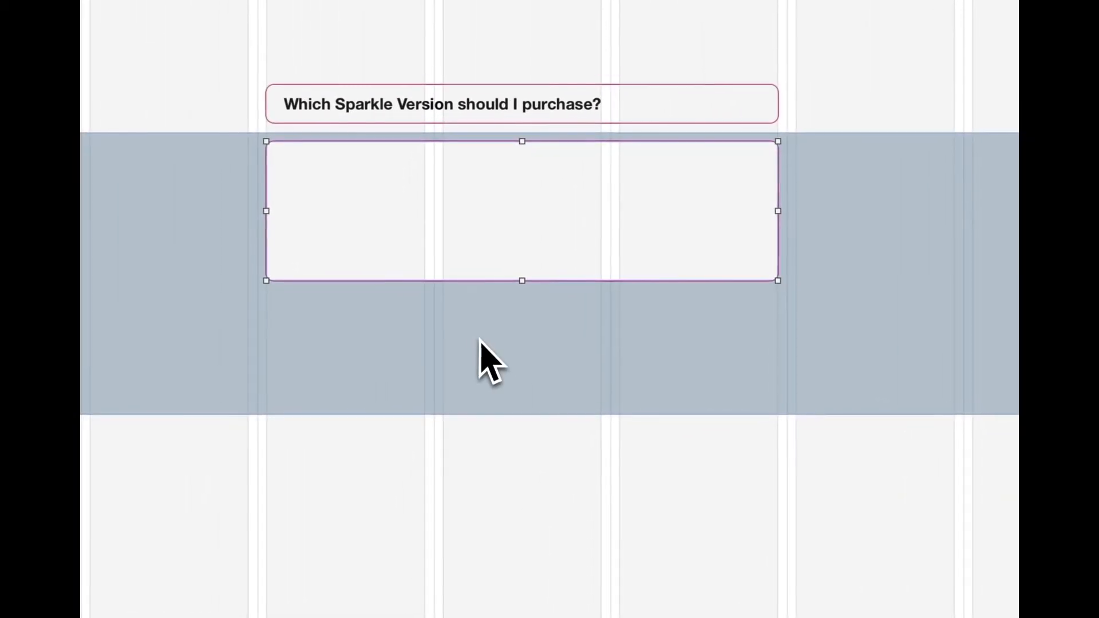
# - Shorten the layout block to end just below the answer box, and rename its layer "Answer container"
pyautogui.click(608, 414)
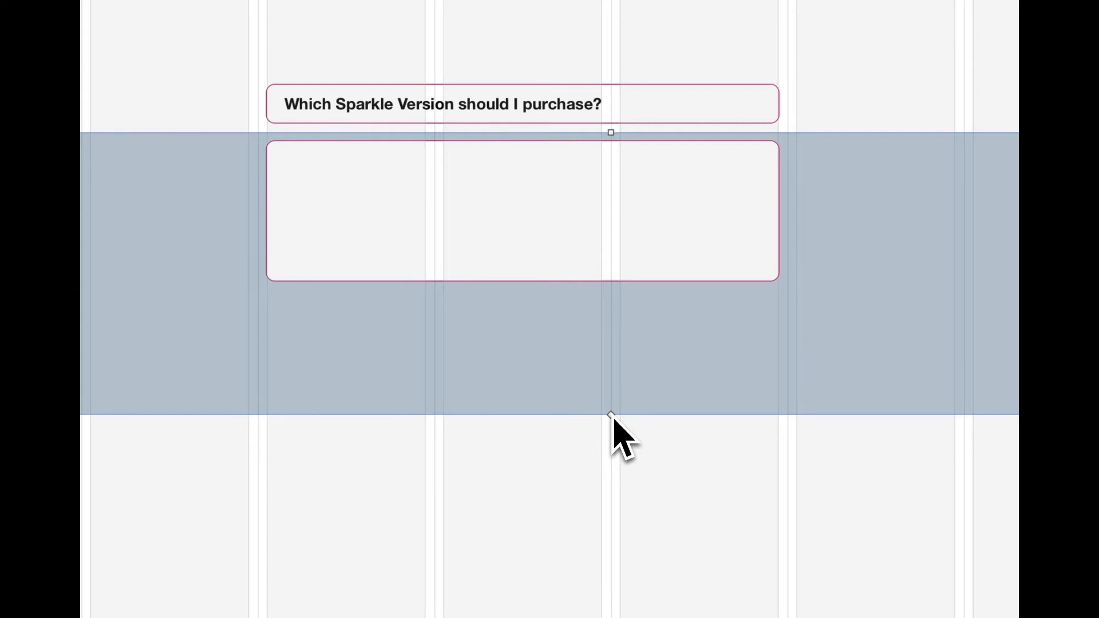
pyautogui.moveTo(610, 413); pyautogui.dragTo(614, 290)
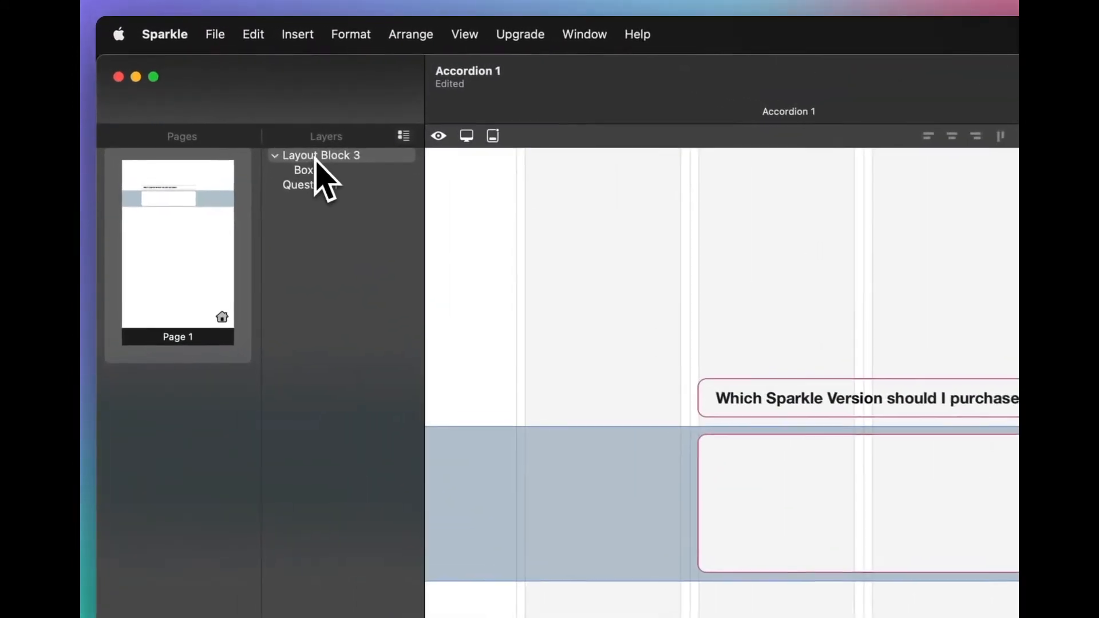
pyautogui.doubleClick(207, 87)
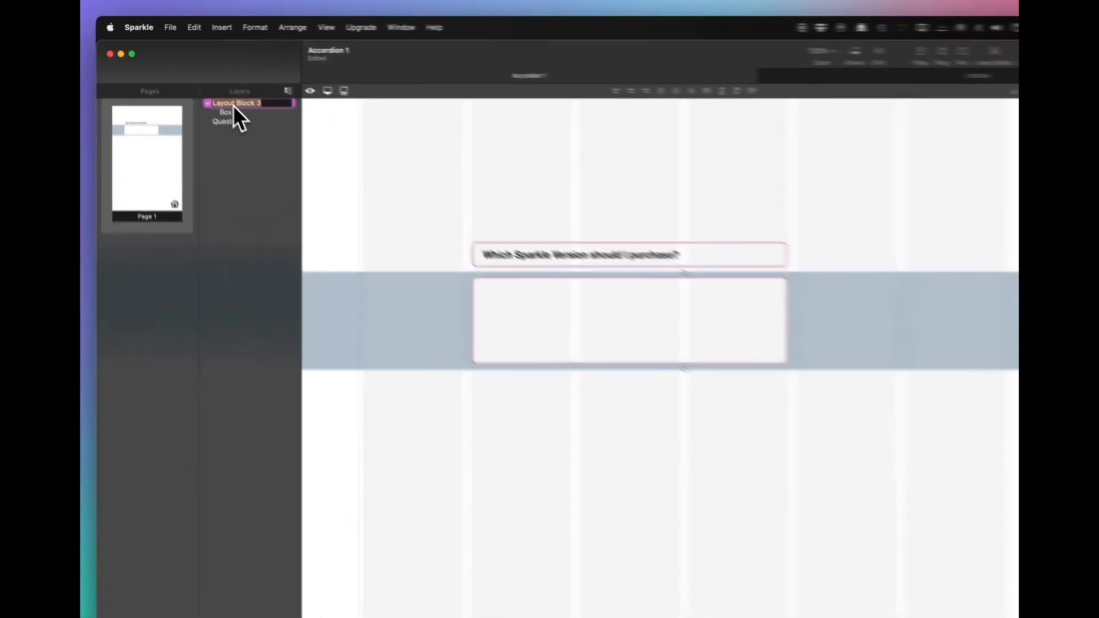
pyautogui.write('Answer container')
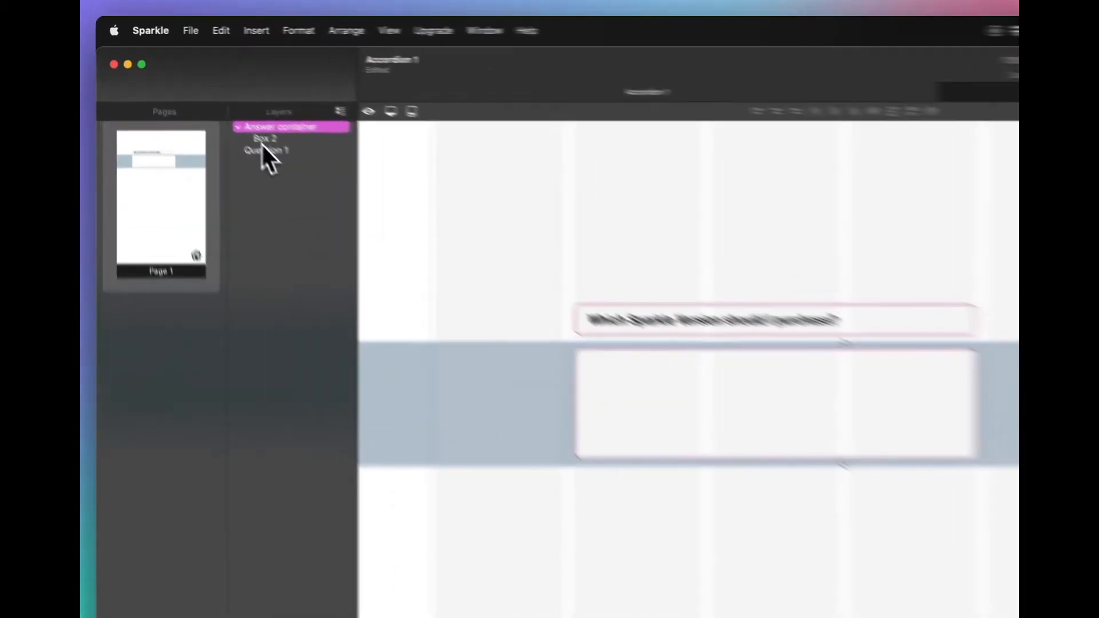
# - Rename the box's layer "Answer 1 box" and move the Question 1 layer above Answer container
pyautogui.click(204, 94)
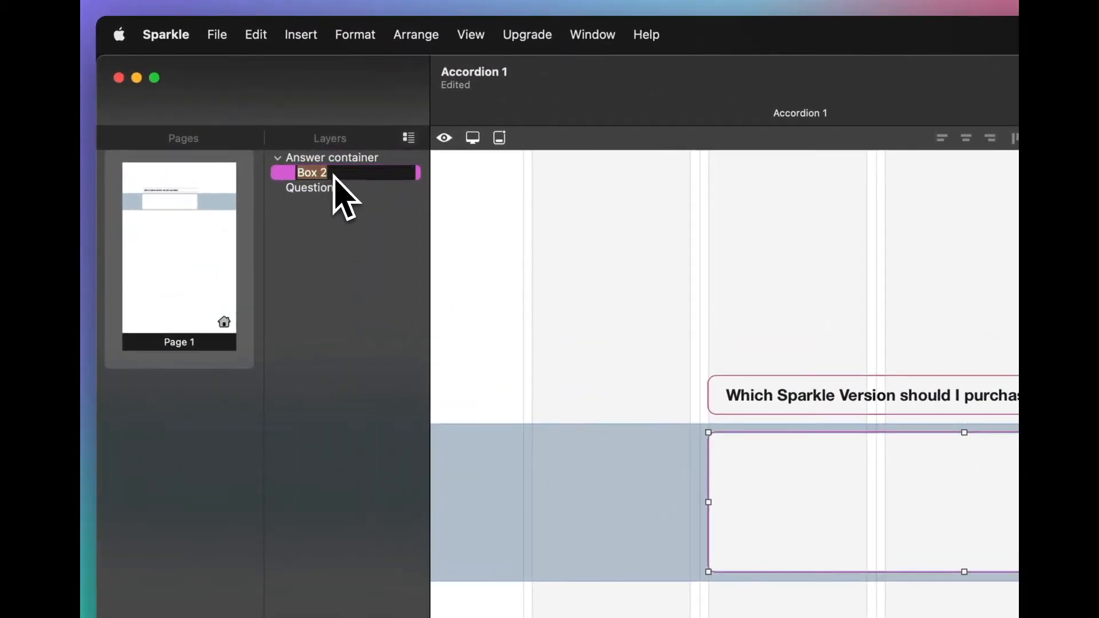
pyautogui.write('A')
pyautogui.write('nswer')
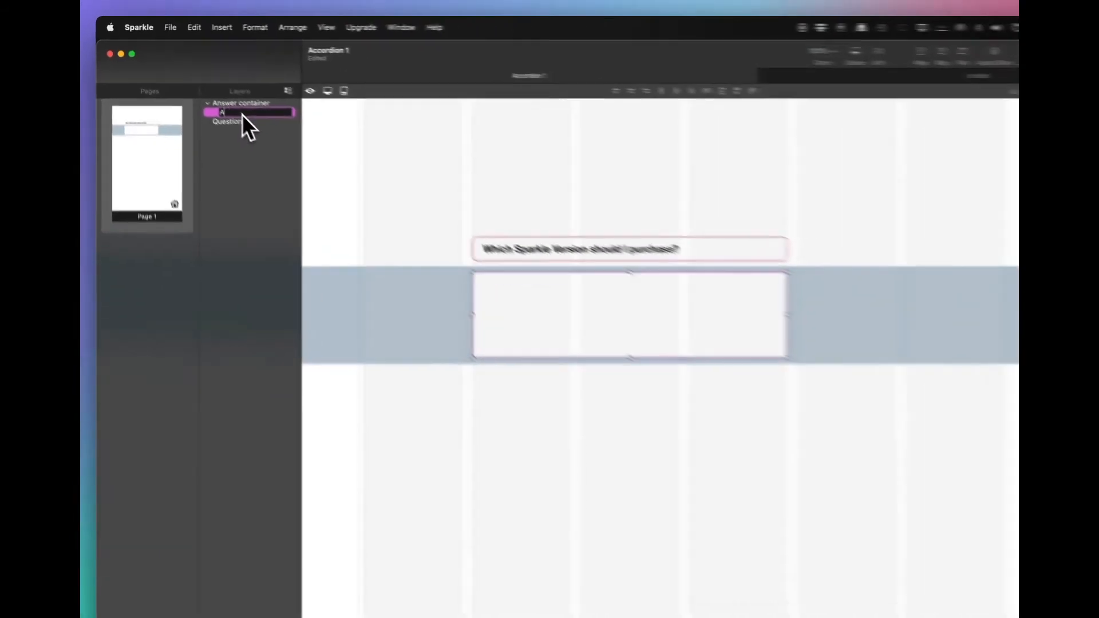
pyautogui.write(' 1 box')
pyautogui.press('Return')
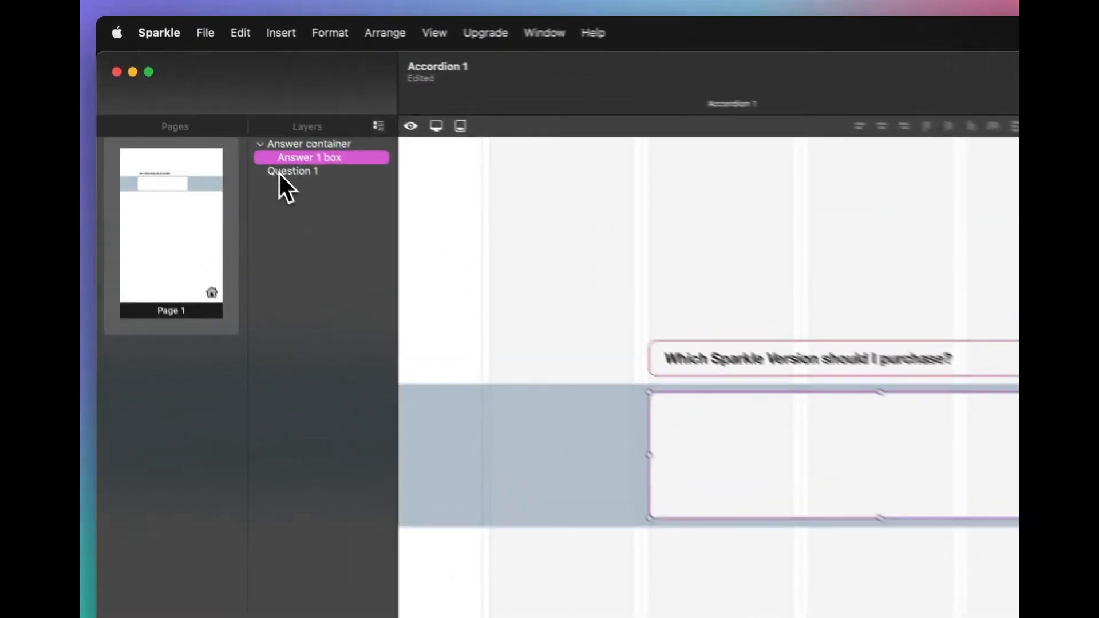
pyautogui.moveTo(198, 103); pyautogui.dragTo(192, 86)
pyautogui.moveTo(290, 157); pyautogui.dragTo(293, 168)
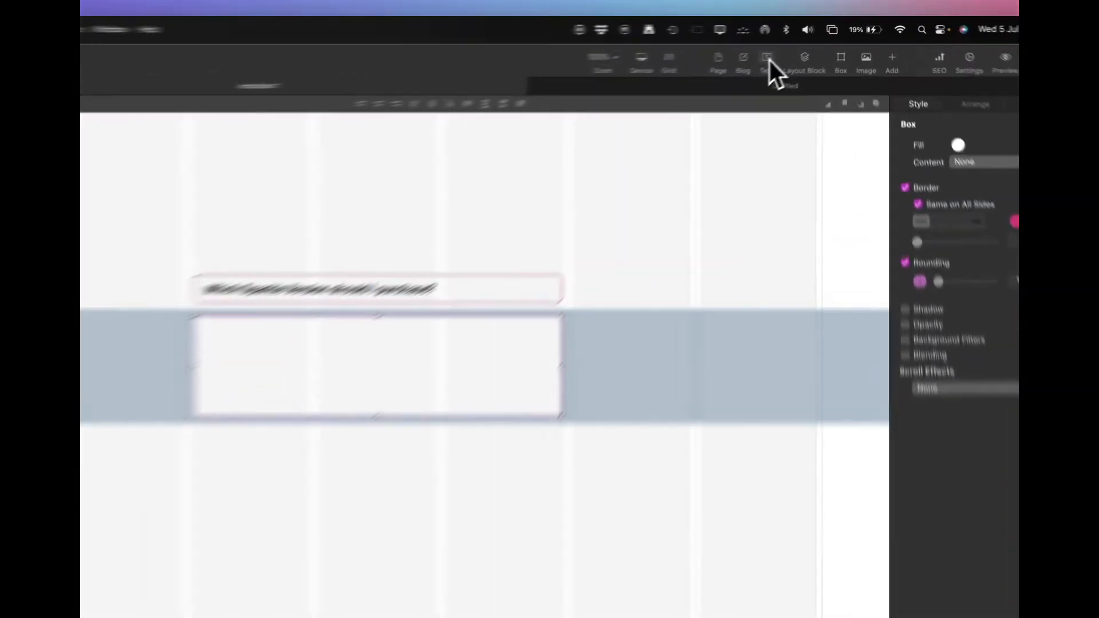
# - Add a text block inside the answer container and rename its layer "Answer text 1"
pyautogui.click(802, 46)
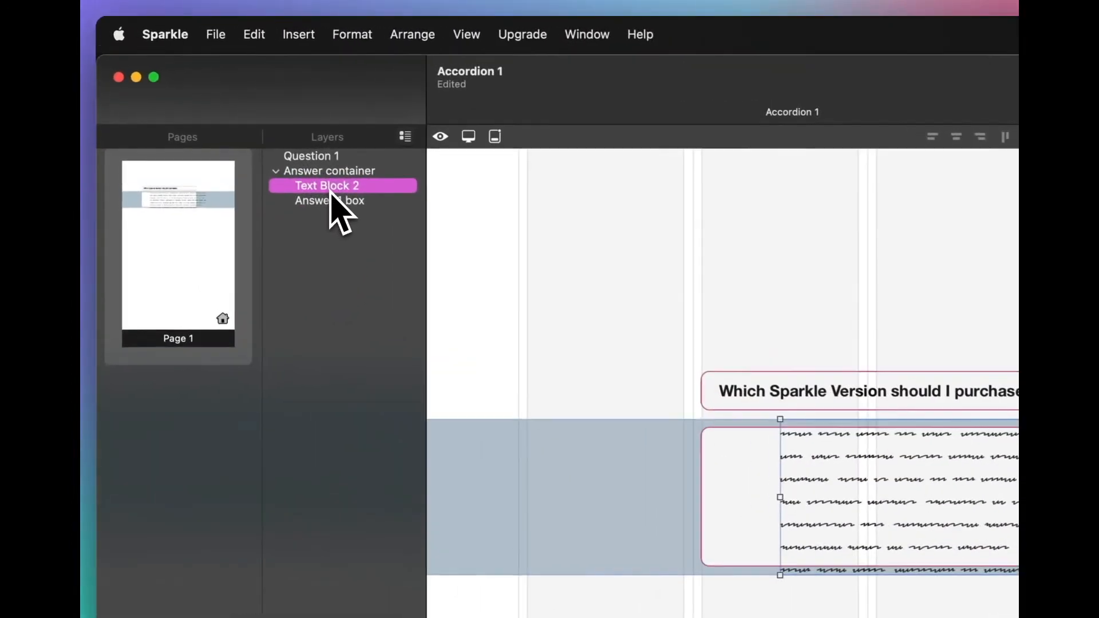
pyautogui.doubleClick(214, 103)
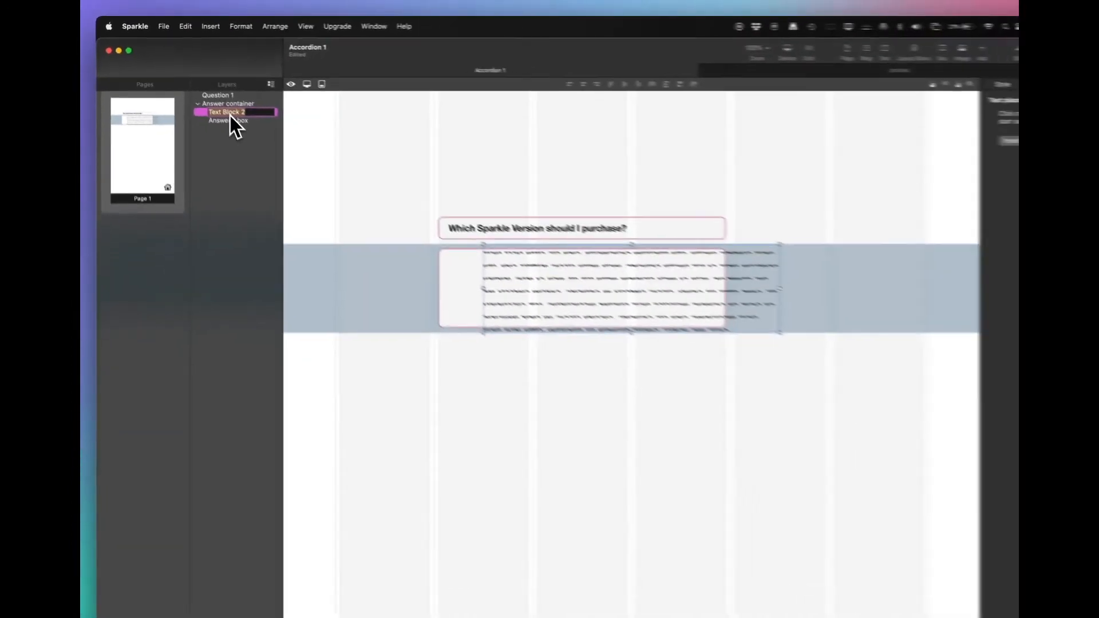
pyautogui.write('Answe')
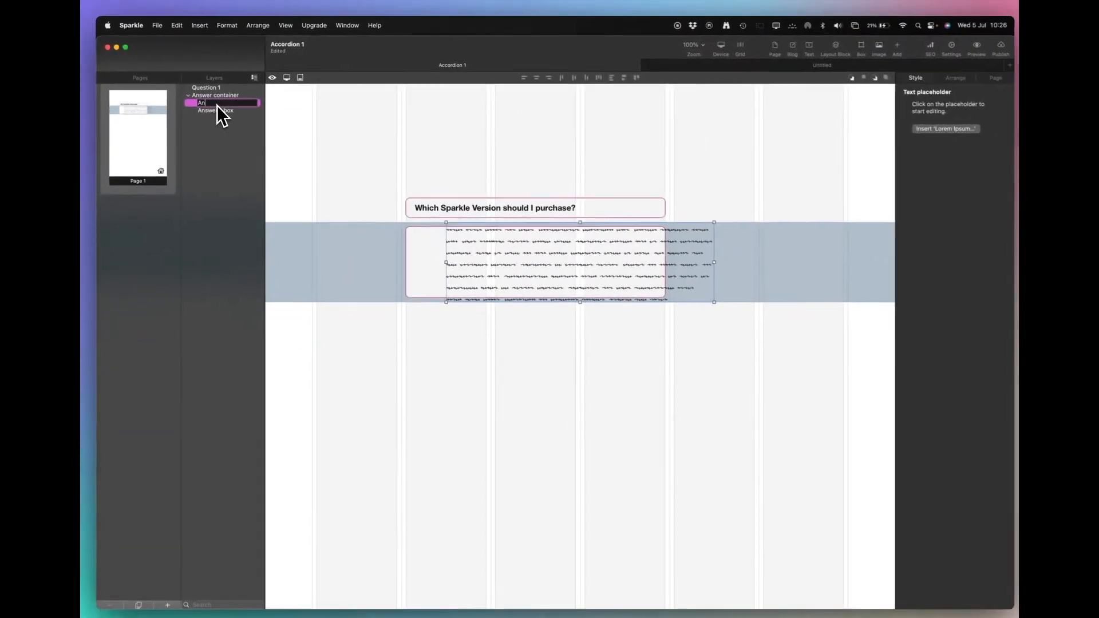
pyautogui.write('r text 1')
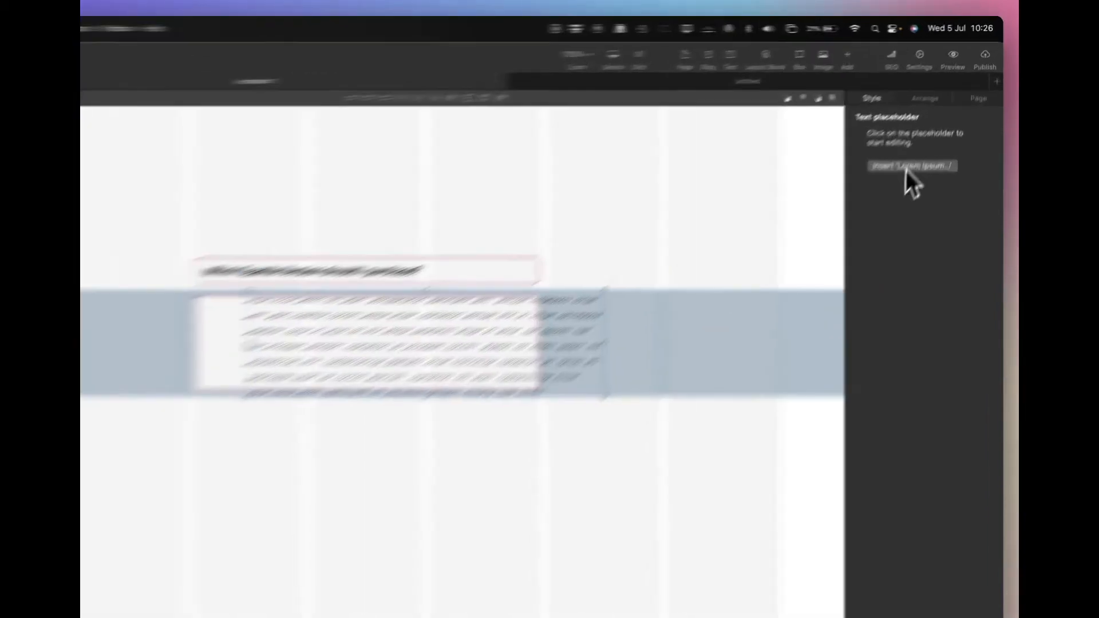
# - Fill the answer text block with Lorem Ipsum placeholder text and delete everything after "vitae ut ante."
pyautogui.click(936, 127)
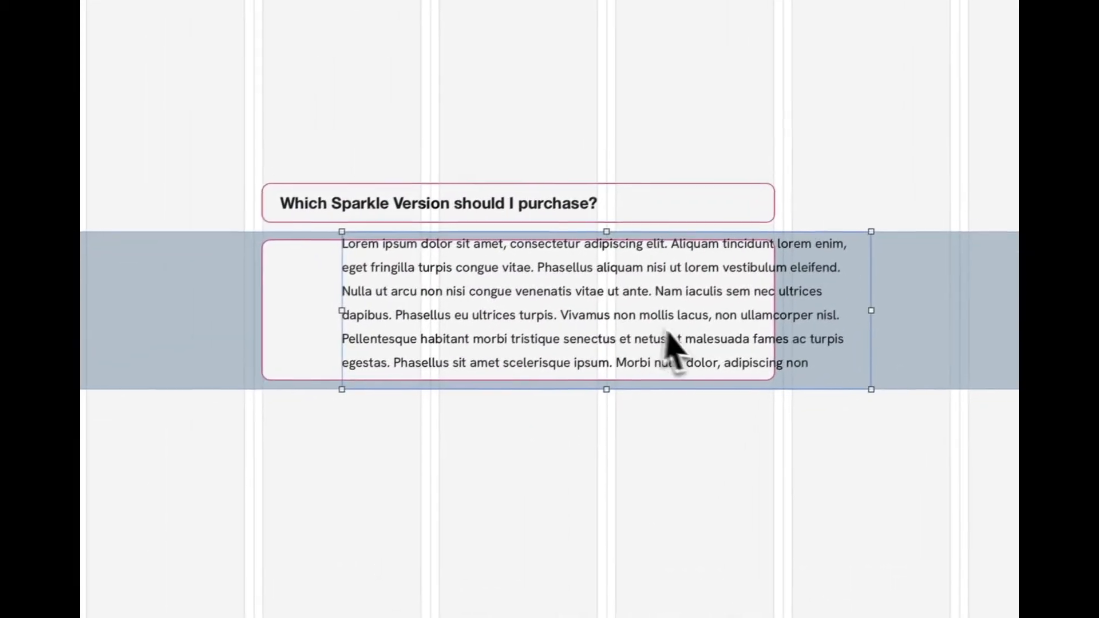
pyautogui.doubleClick(659, 293)
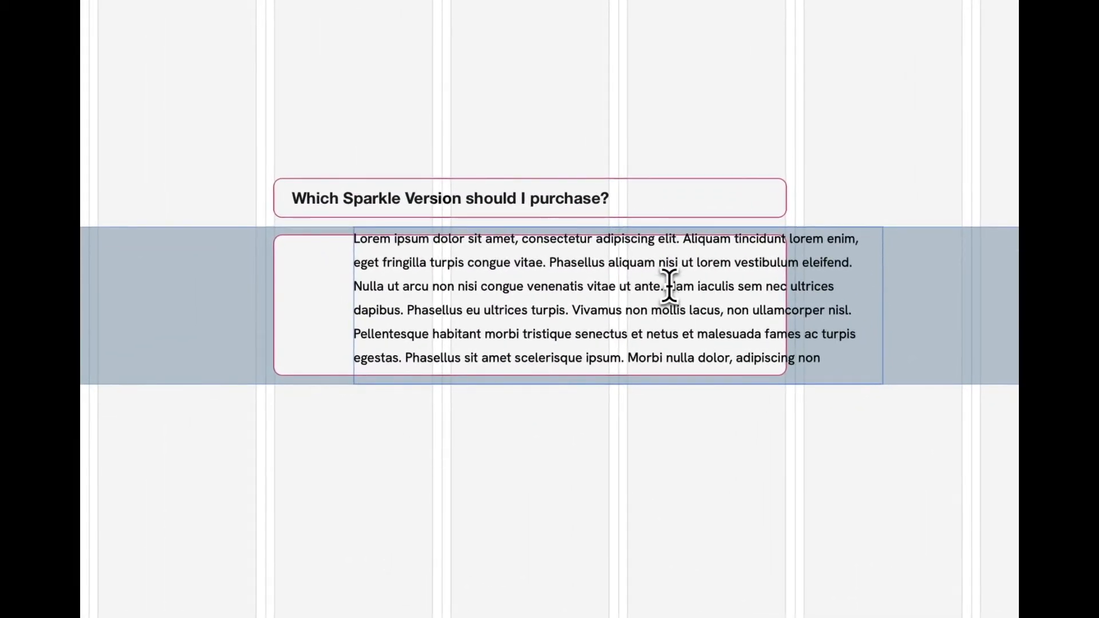
pyautogui.moveTo(670, 285); pyautogui.dragTo(875, 418)
pyautogui.press('BackSpace')
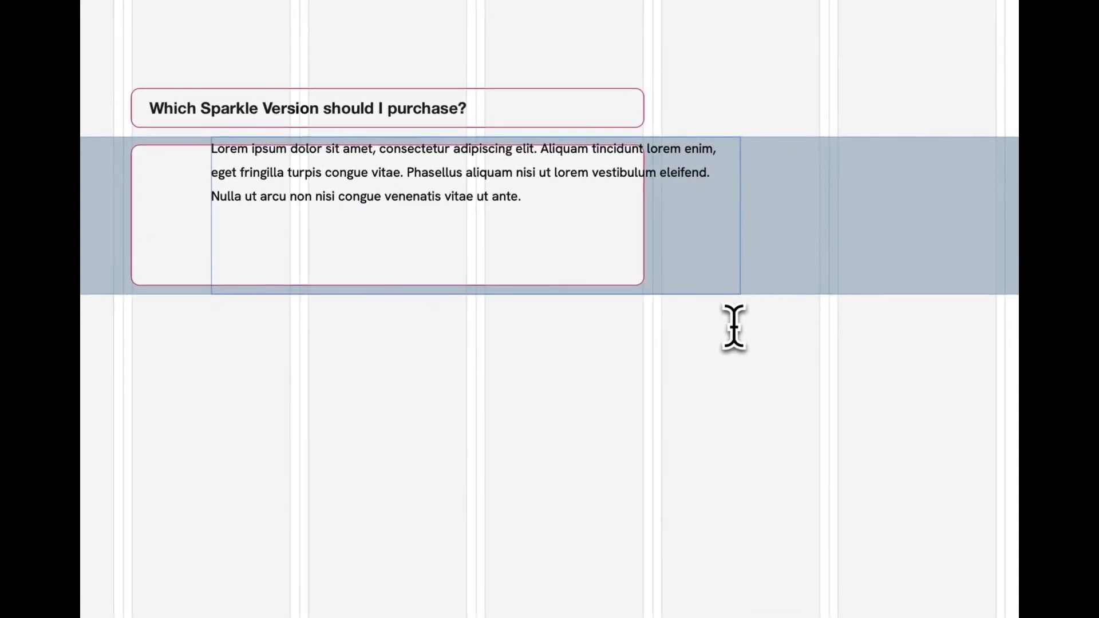
pyautogui.click(477, 449)
pyautogui.click(476, 448)
# - Set the answer text's font size to 18
pyautogui.click(363, 196)
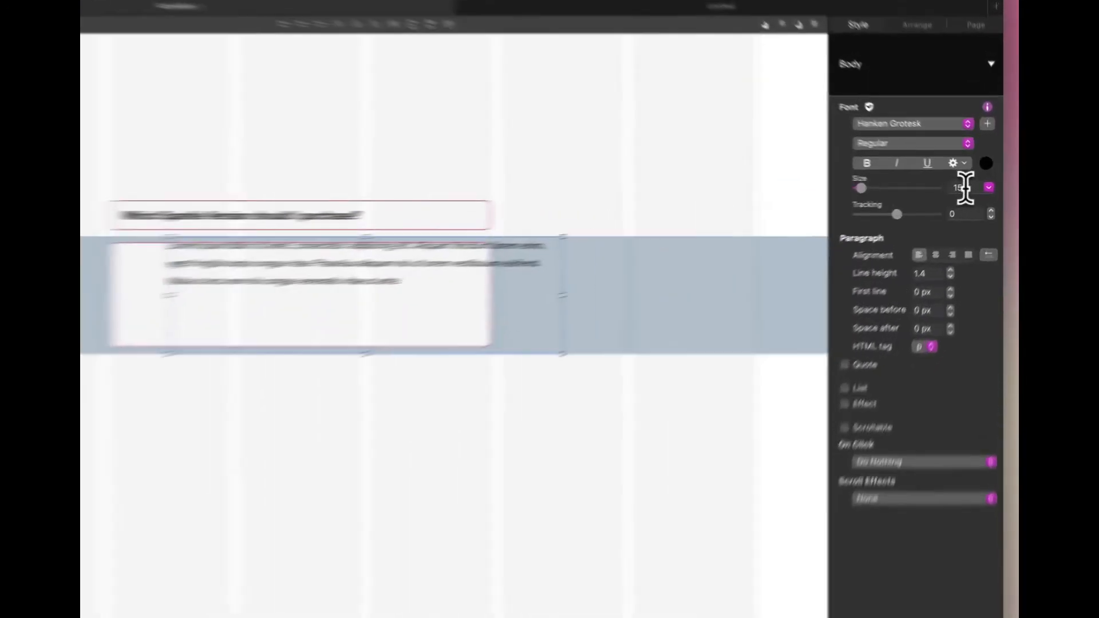
pyautogui.moveTo(979, 187); pyautogui.dragTo(967, 187)
pyautogui.write('18')
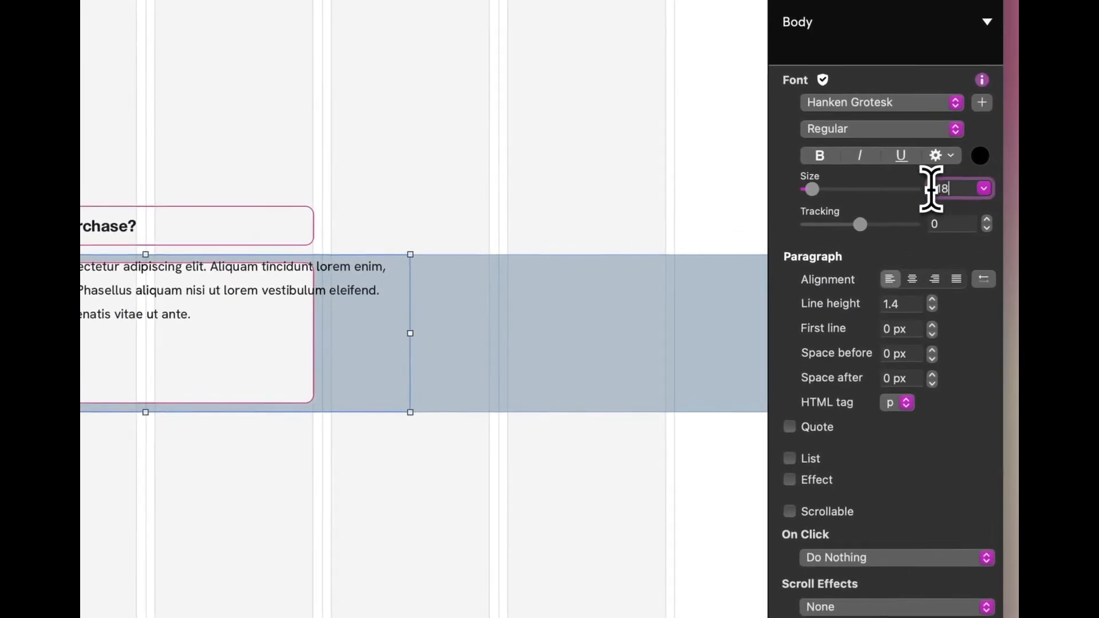
pyautogui.press('Return')
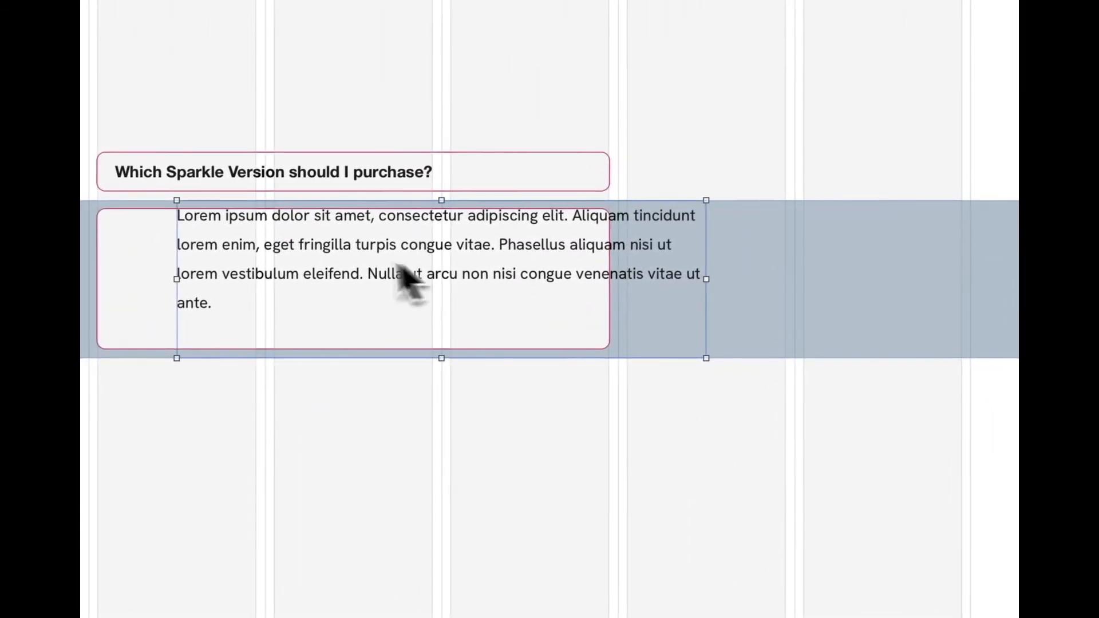
# - Move and resize the answer text block to fit inside the answer box, with its left edge aligned to the question text
pyautogui.moveTo(332, 241); pyautogui.dragTo(358, 307)
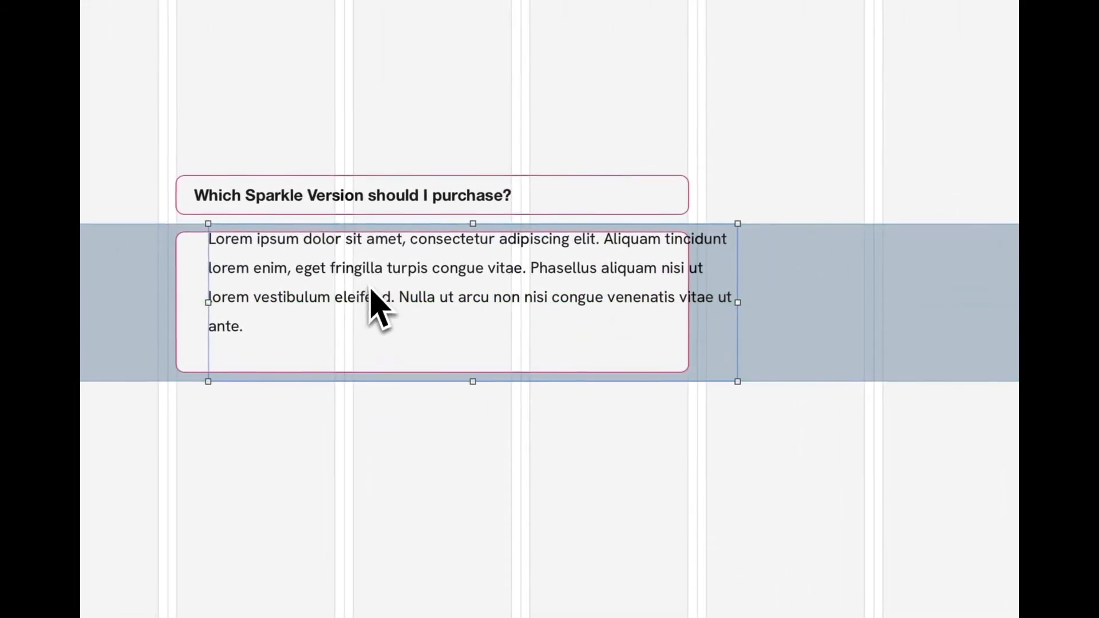
pyautogui.moveTo(739, 224); pyautogui.dragTo(634, 242)
pyautogui.moveTo(407, 284); pyautogui.dragTo(401, 281)
pyautogui.moveTo(628, 304); pyautogui.dragTo(680, 307)
pyautogui.moveTo(437, 374); pyautogui.dragTo(437, 358)
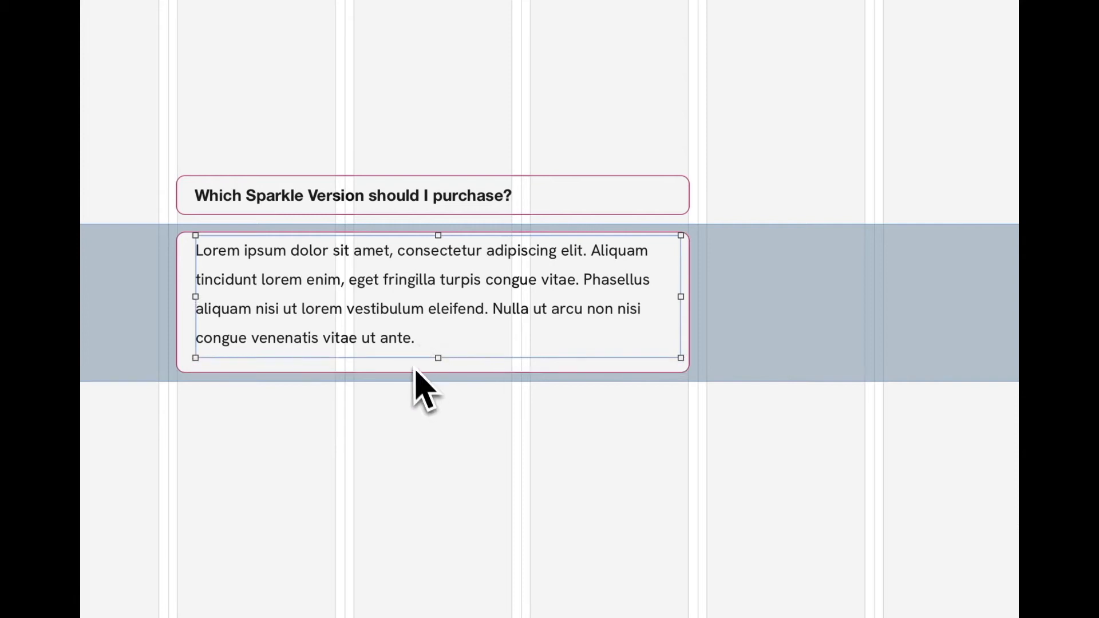
pyautogui.doubleClick(388, 323)
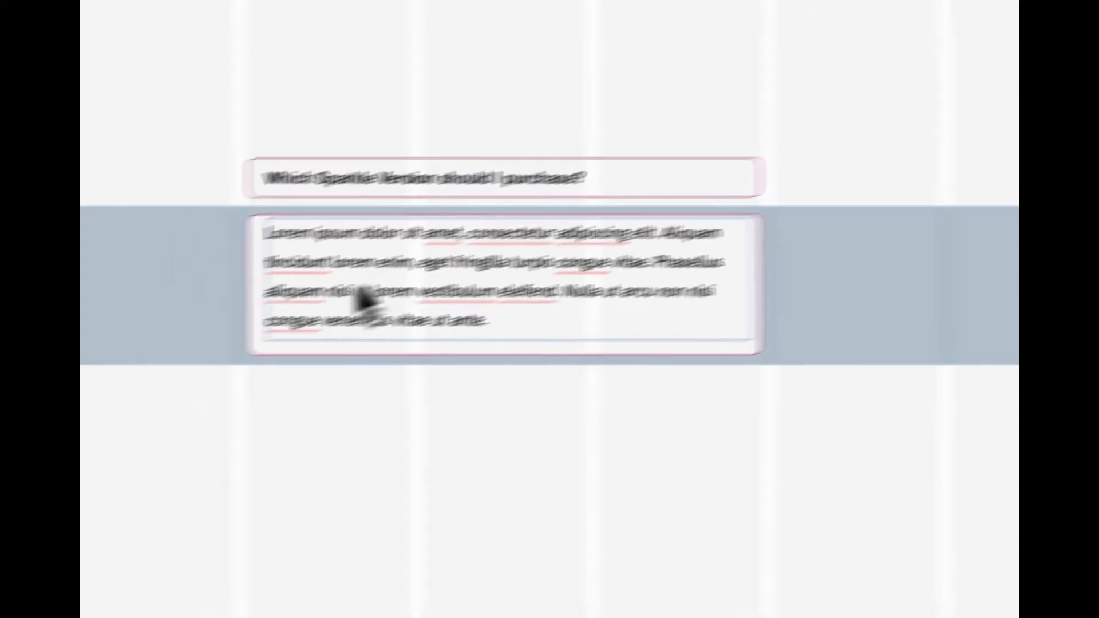
pyautogui.click(245, 377)
pyautogui.doubleClick(326, 293)
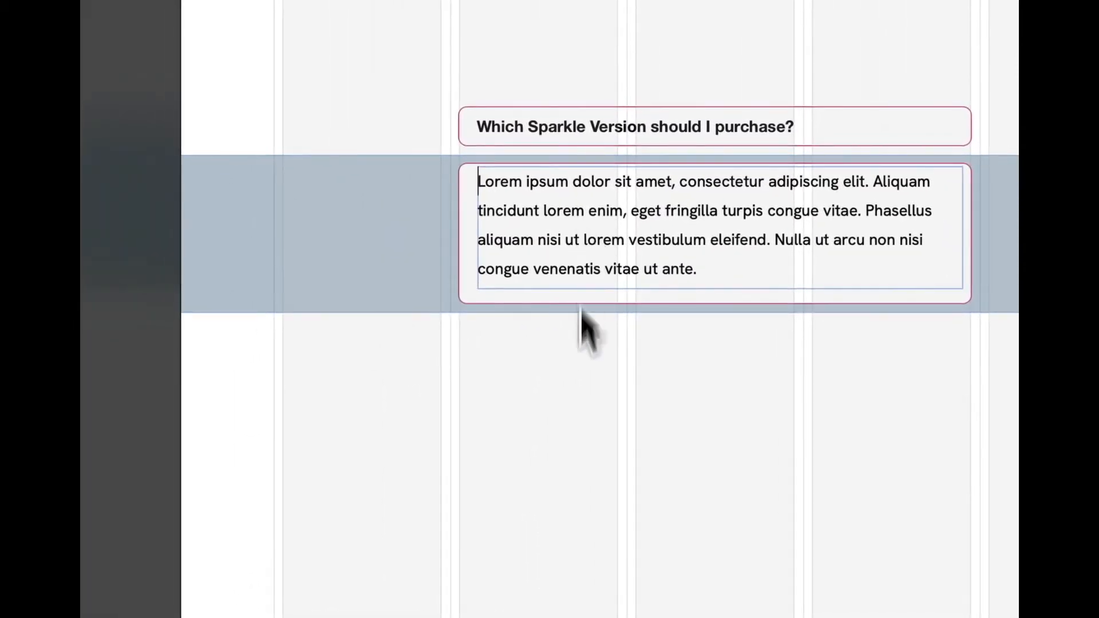
pyautogui.click(581, 396)
# - Nudge the answer text block slightly down and to the right inside the answer box
pyautogui.click(585, 255)
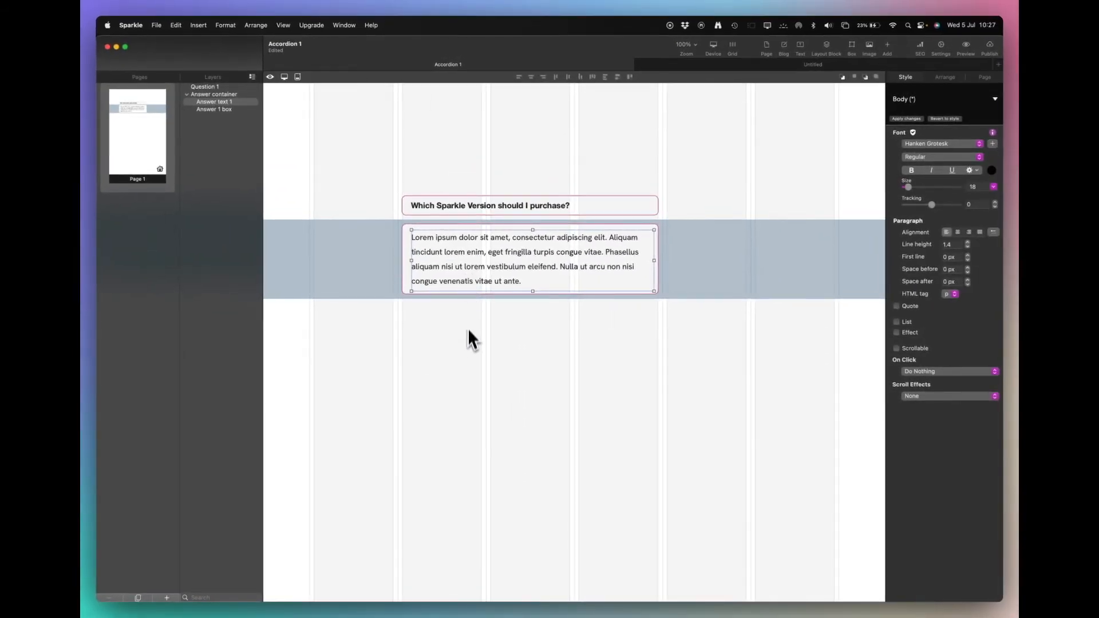
pyautogui.press('Right')
pyautogui.press('Right')
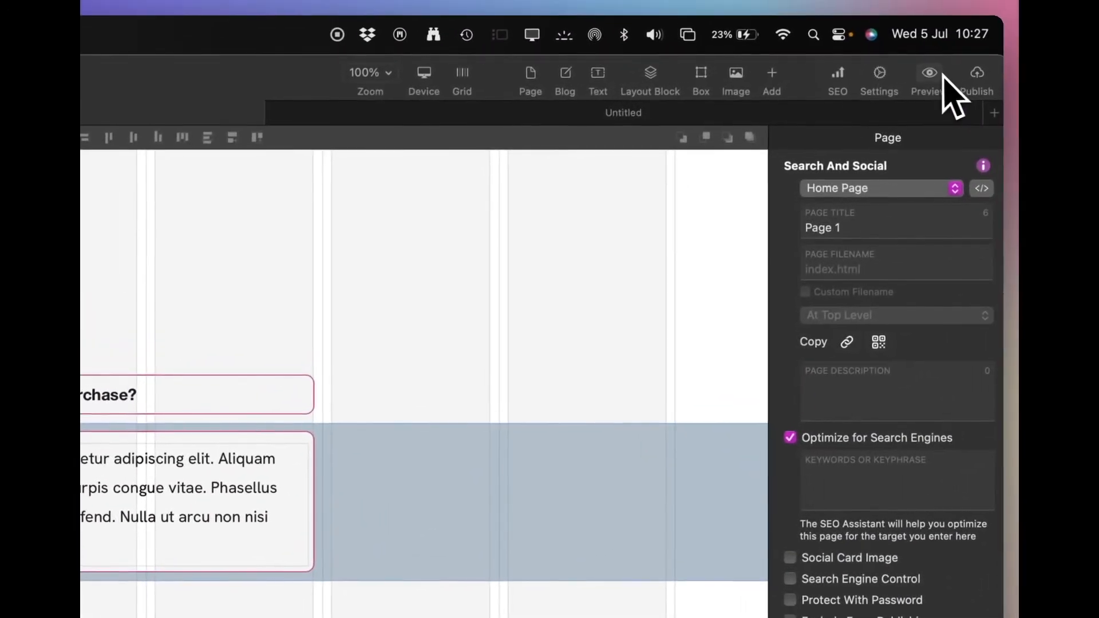
# - Open a live preview of the page in Safari to check the question button and answer box together
pyautogui.click(933, 83)
pyautogui.click(948, 207)
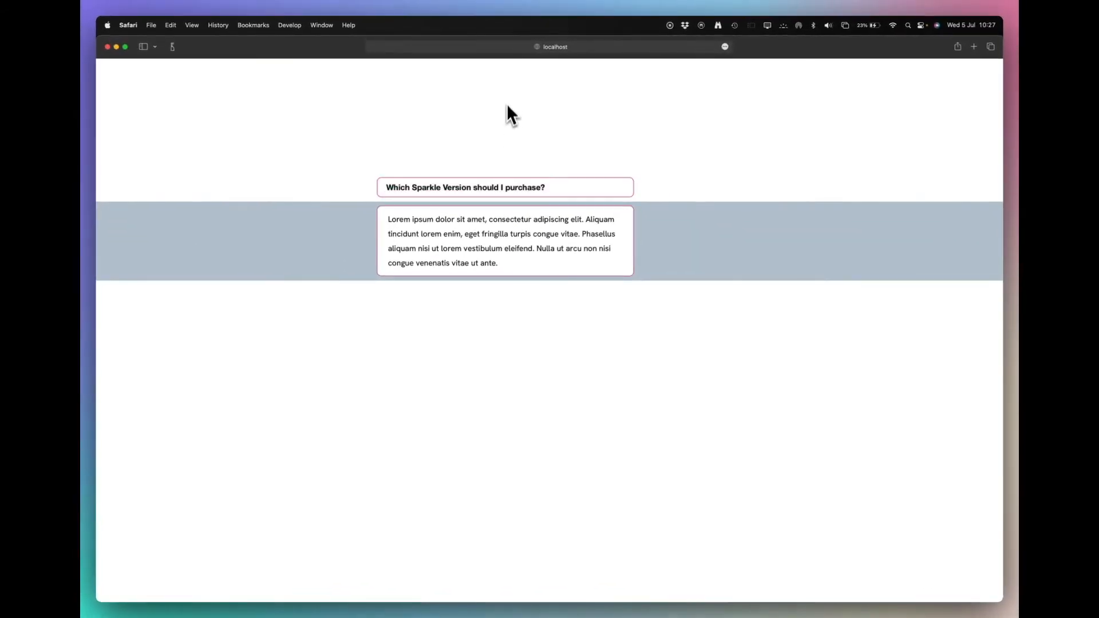
# - Switch to Sparkle, turn on Initially Hidden for the layout block behind the answer and make its background fill transparent
pyautogui.press('super+Tab')
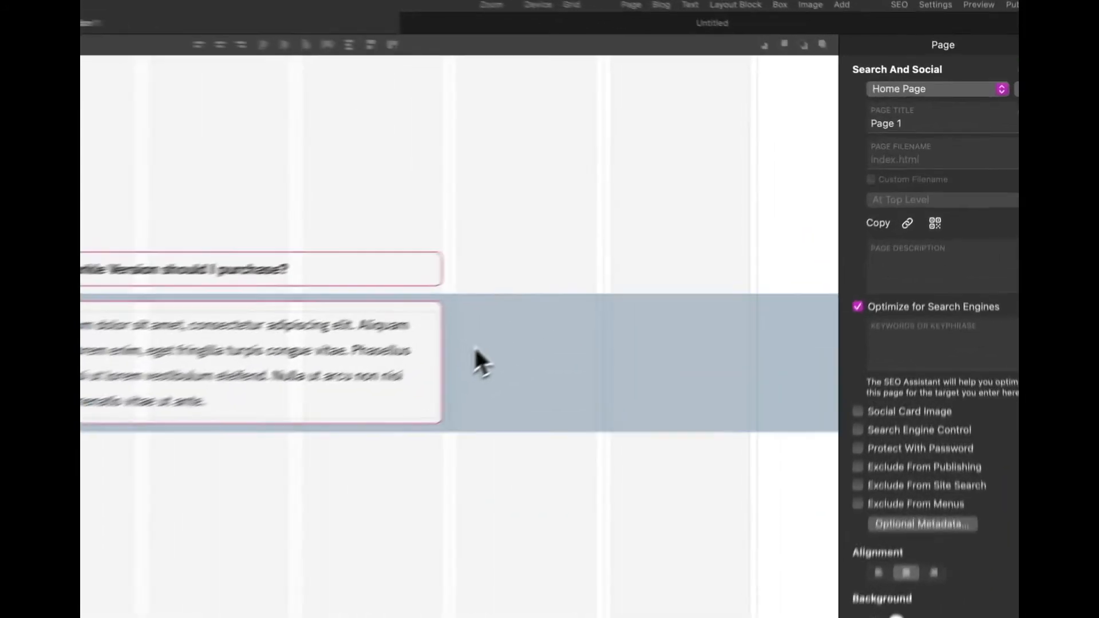
pyautogui.click(663, 255)
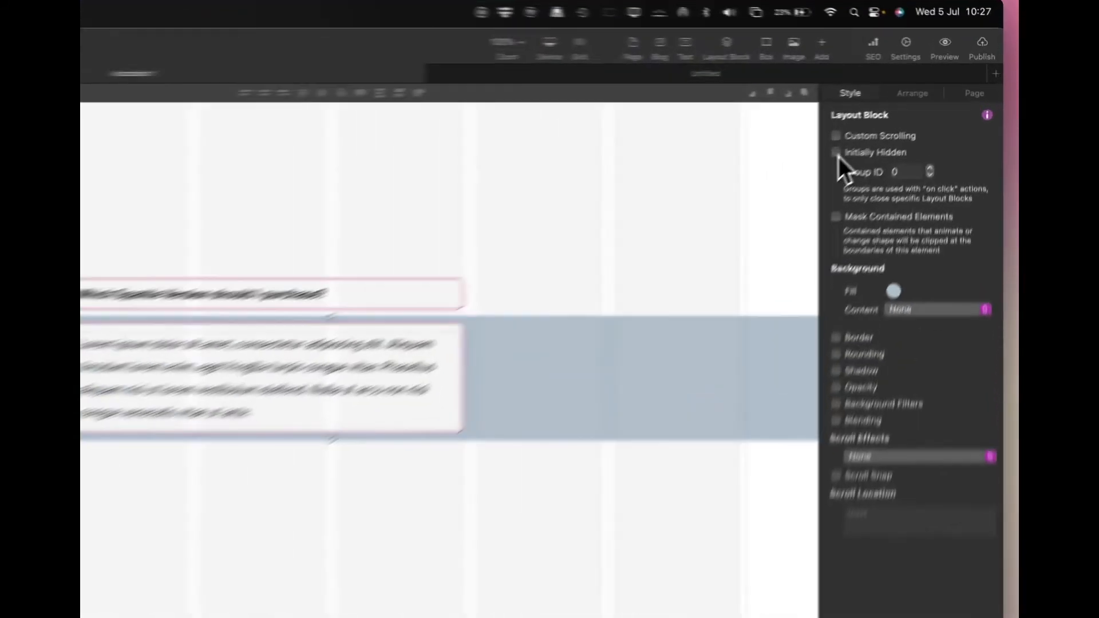
pyautogui.click(897, 116)
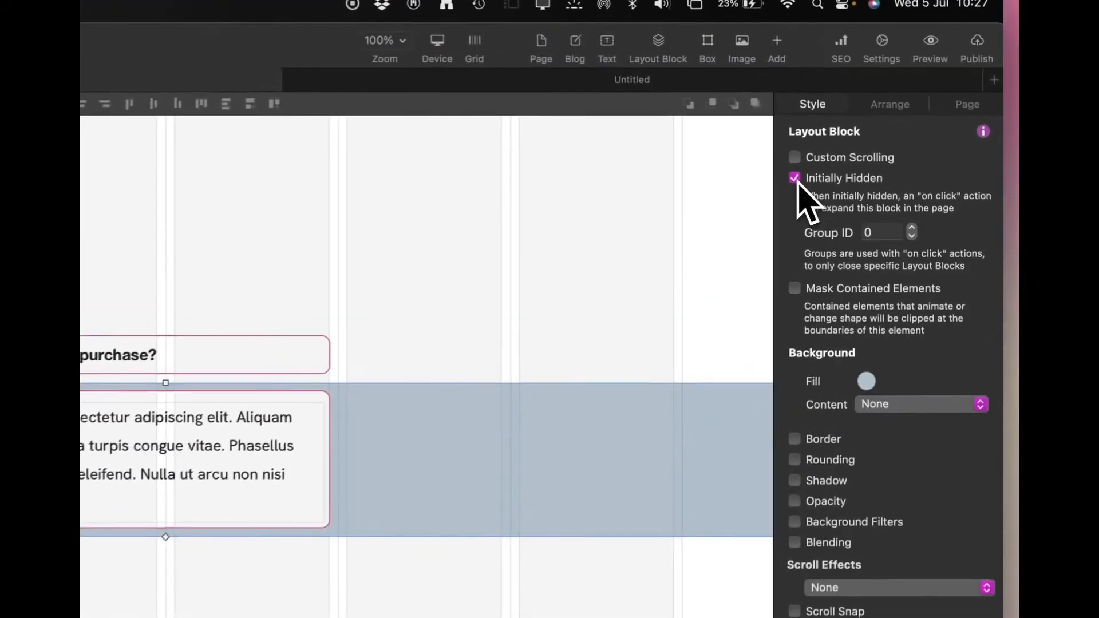
pyautogui.click(864, 392)
pyautogui.click(809, 266)
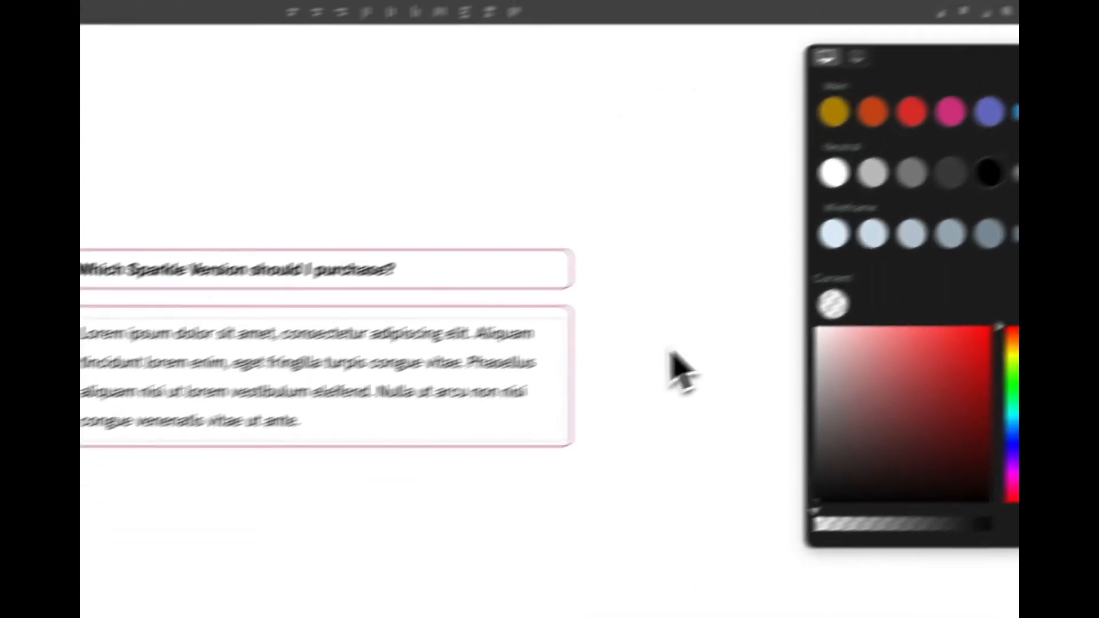
pyautogui.press('Escape')
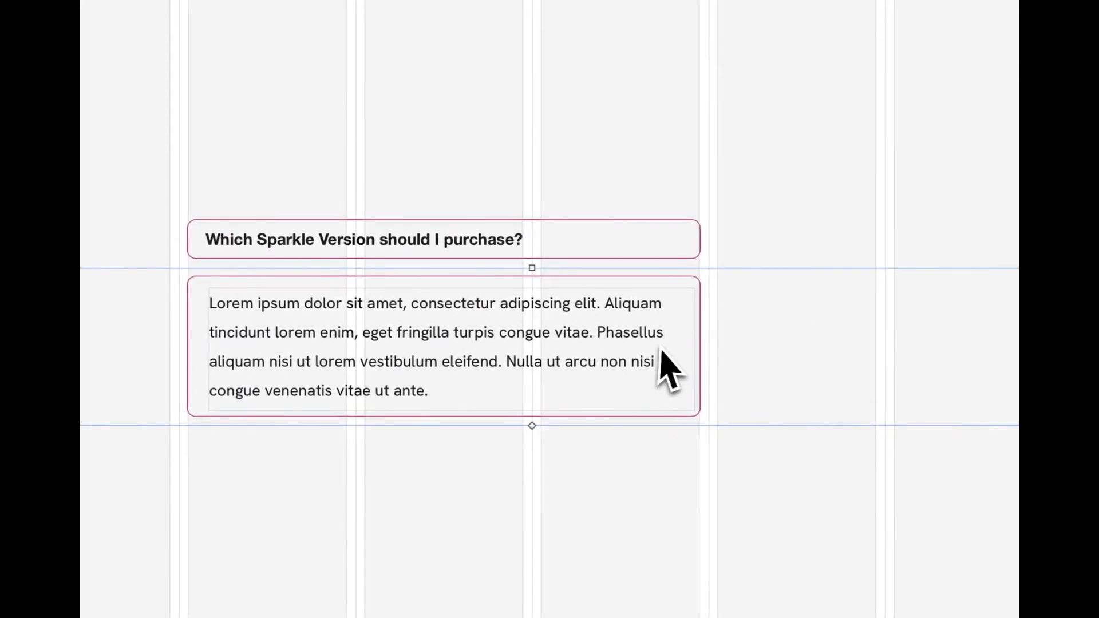
# - Set the question button's On Click action to Layout Block Visibility, targeting Answer container with the Toggle behaviour
pyautogui.click(607, 242)
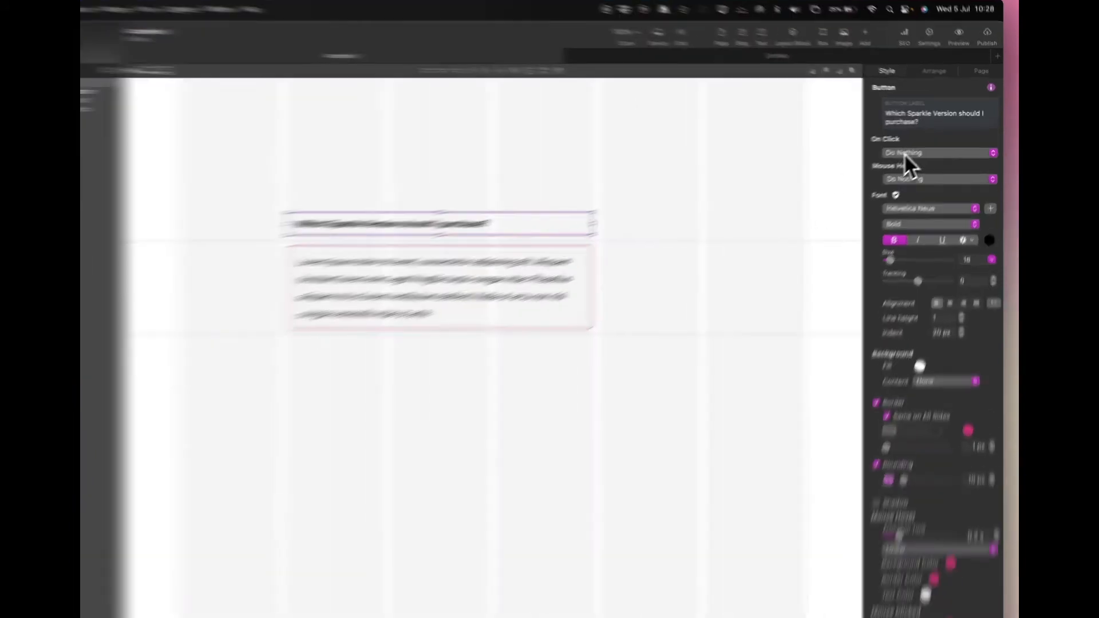
pyautogui.click(919, 146)
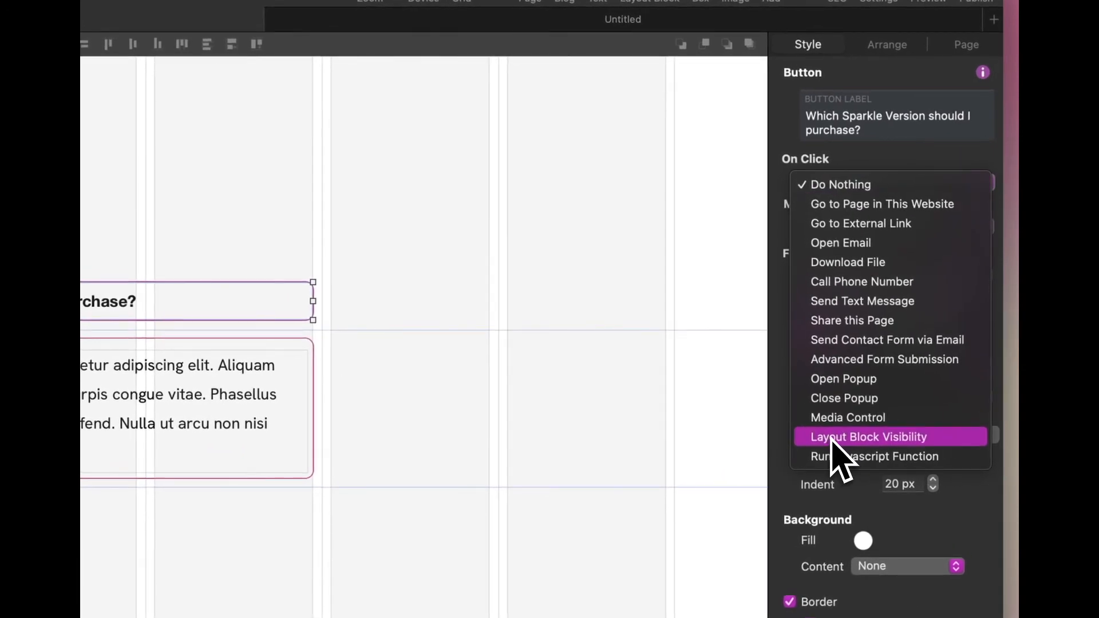
pyautogui.click(830, 439)
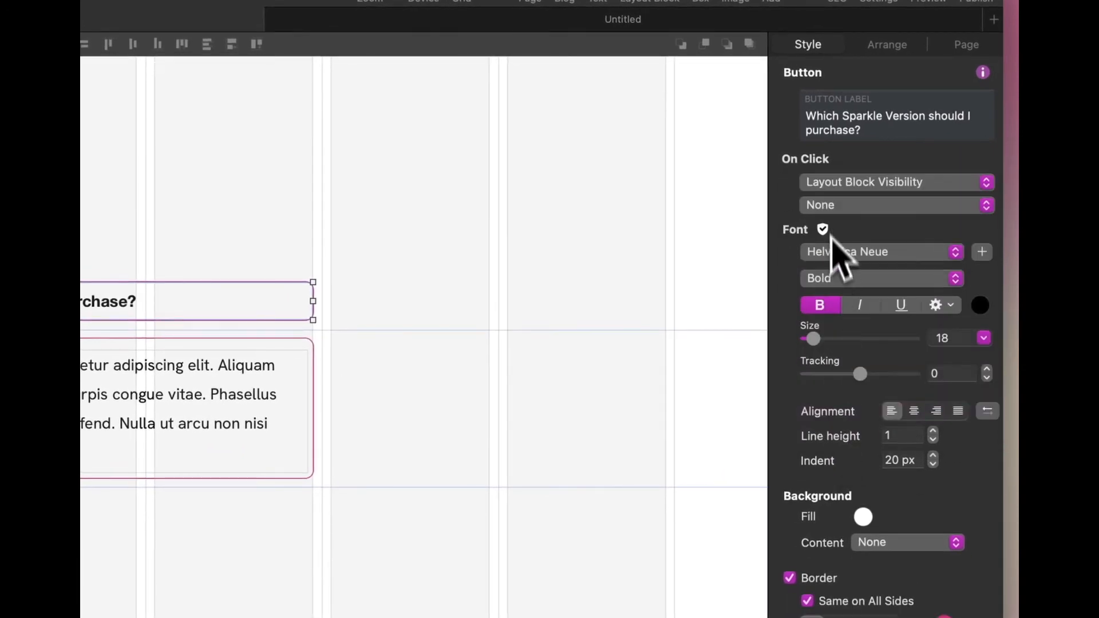
pyautogui.click(824, 207)
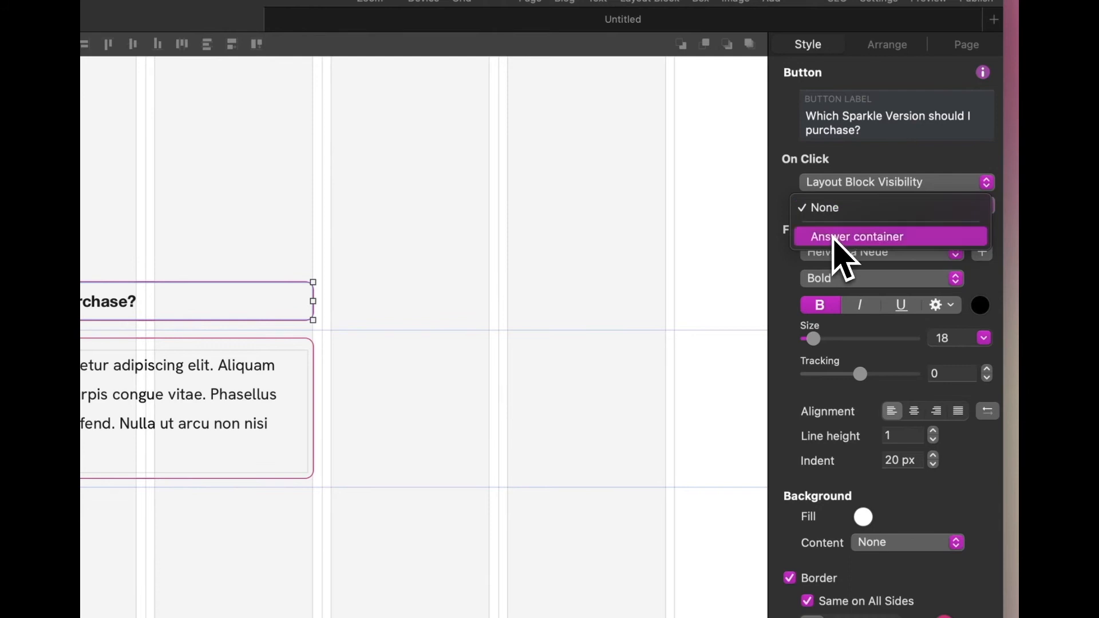
pyautogui.click(833, 237)
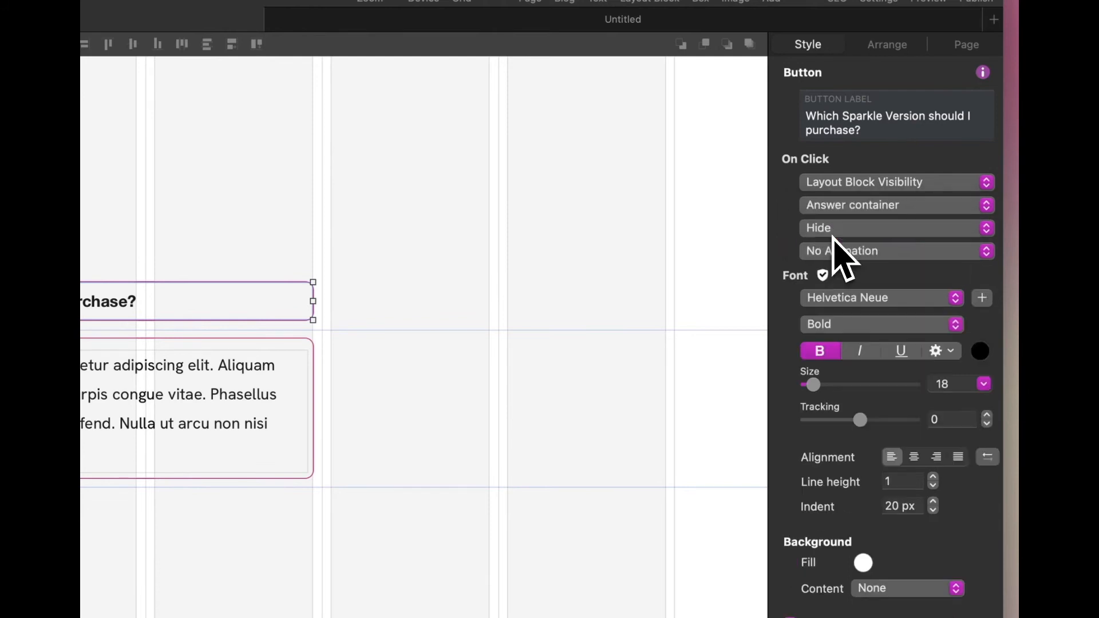
pyautogui.click(839, 233)
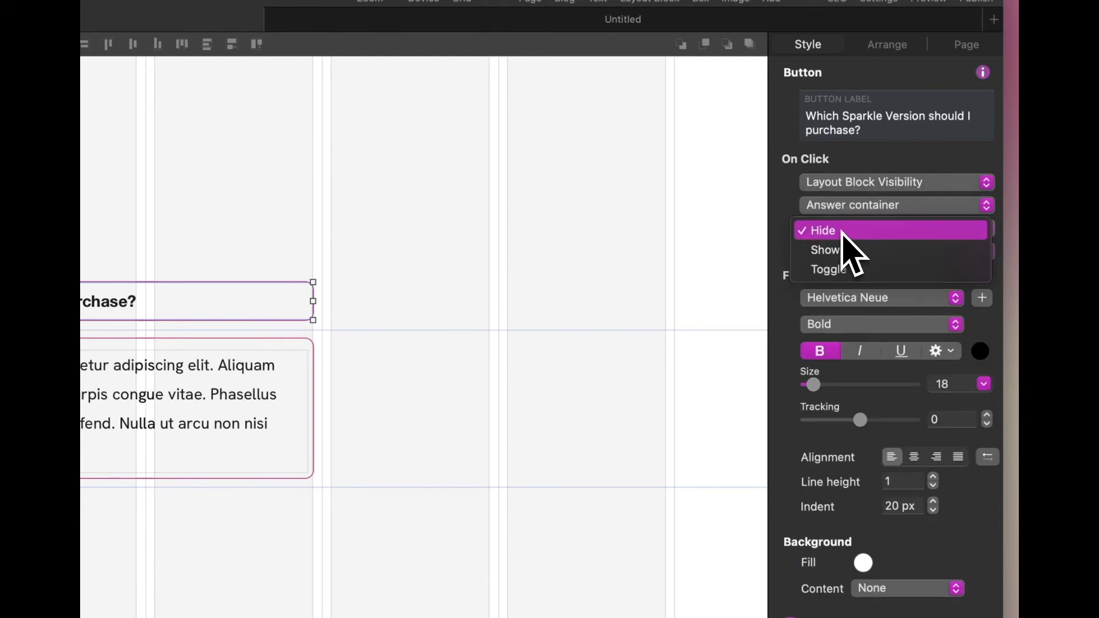
pyautogui.click(844, 270)
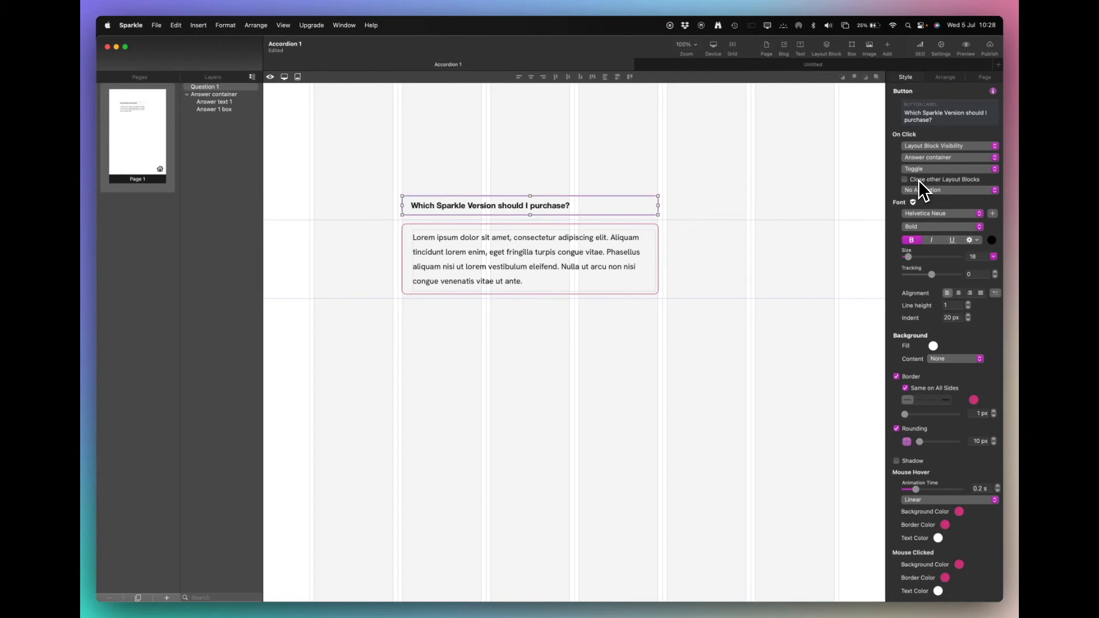
# - Have the question button's toggle close other layout blocks and animate with a Fade lasting 0.5 s
pyautogui.click(918, 181)
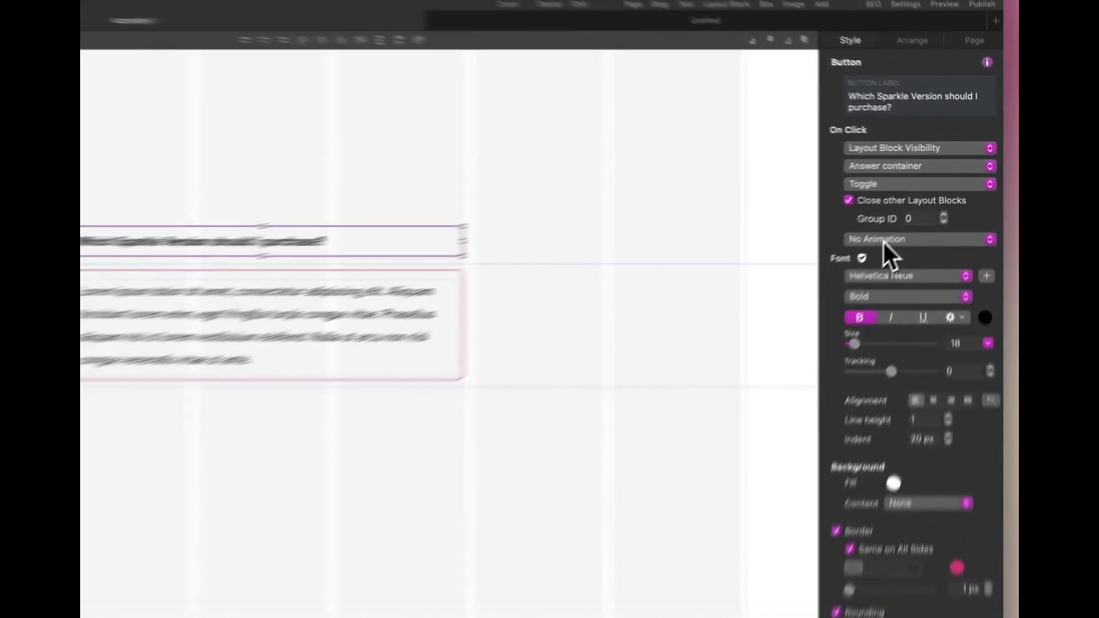
pyautogui.click(923, 205)
pyautogui.click(844, 287)
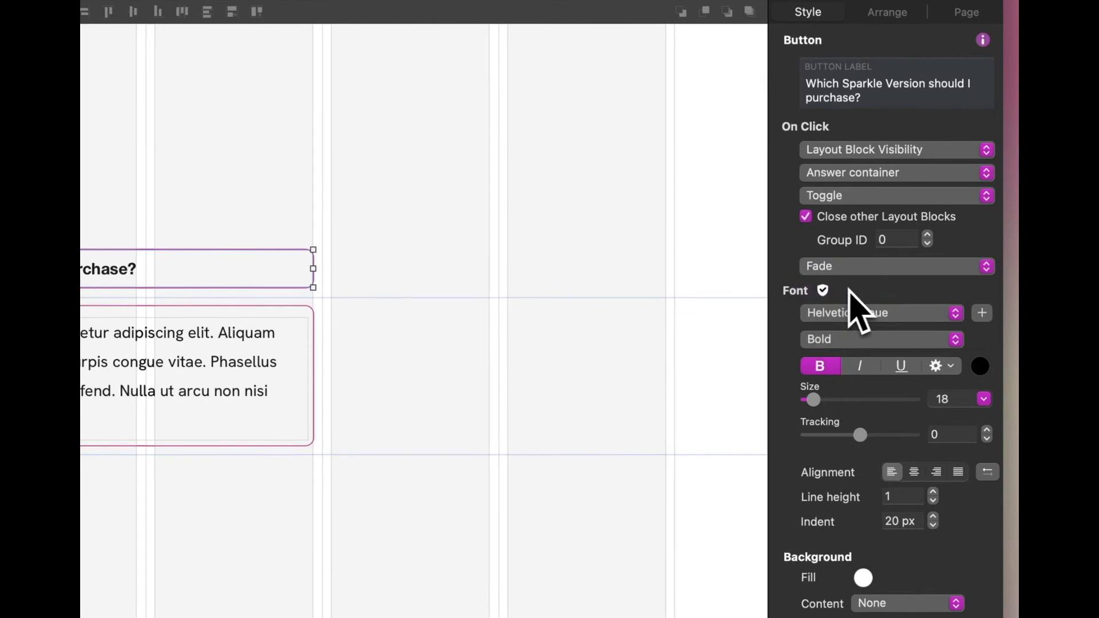
pyautogui.click(961, 343)
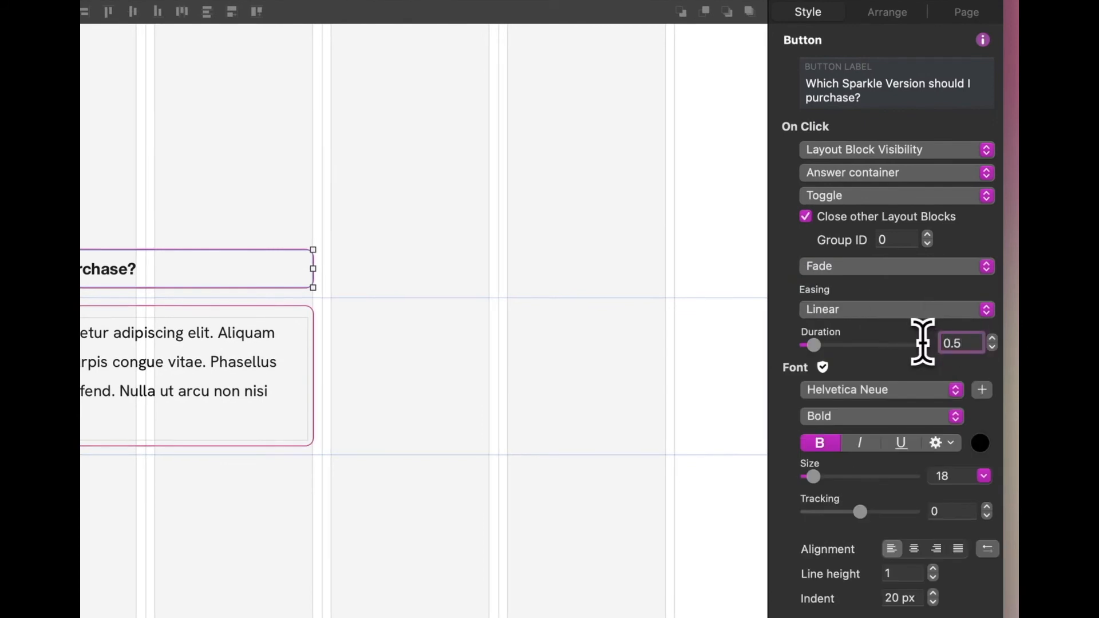
pyautogui.write('0.5')
pyautogui.press('Return')
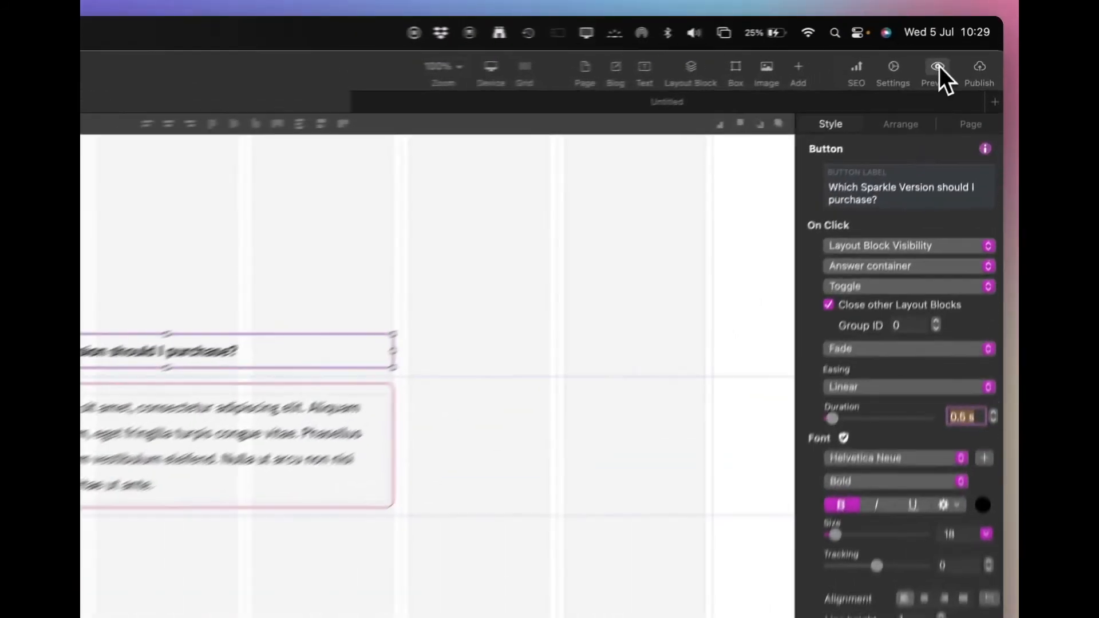
# - Open a live preview in Safari and test the question button by expanding and collapsing its answer
pyautogui.click(940, 66)
pyautogui.click(933, 209)
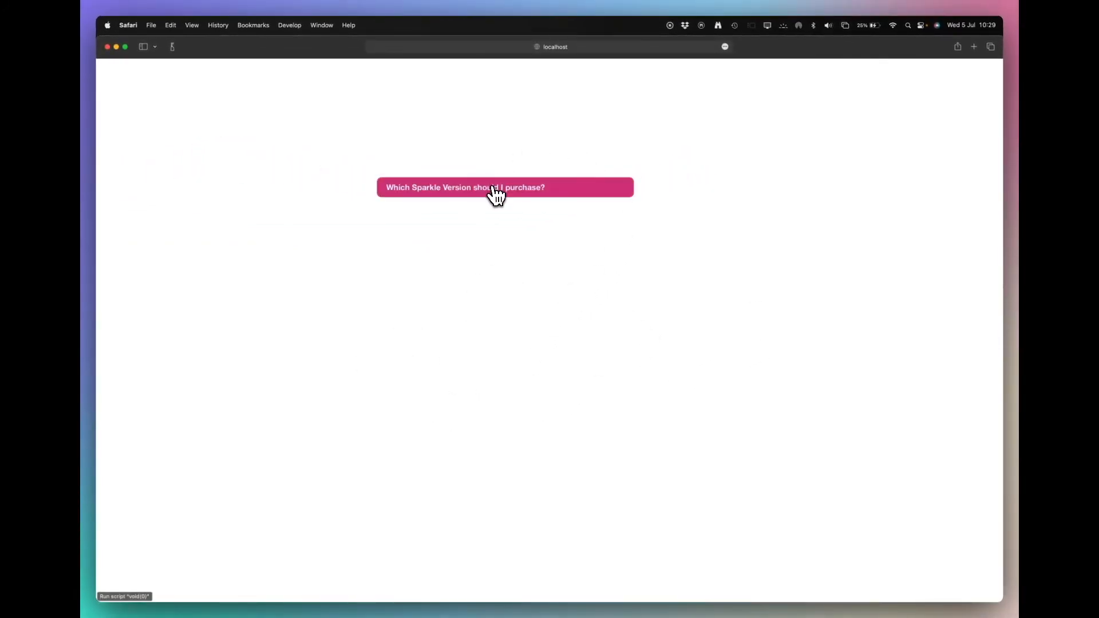
pyautogui.click(493, 189)
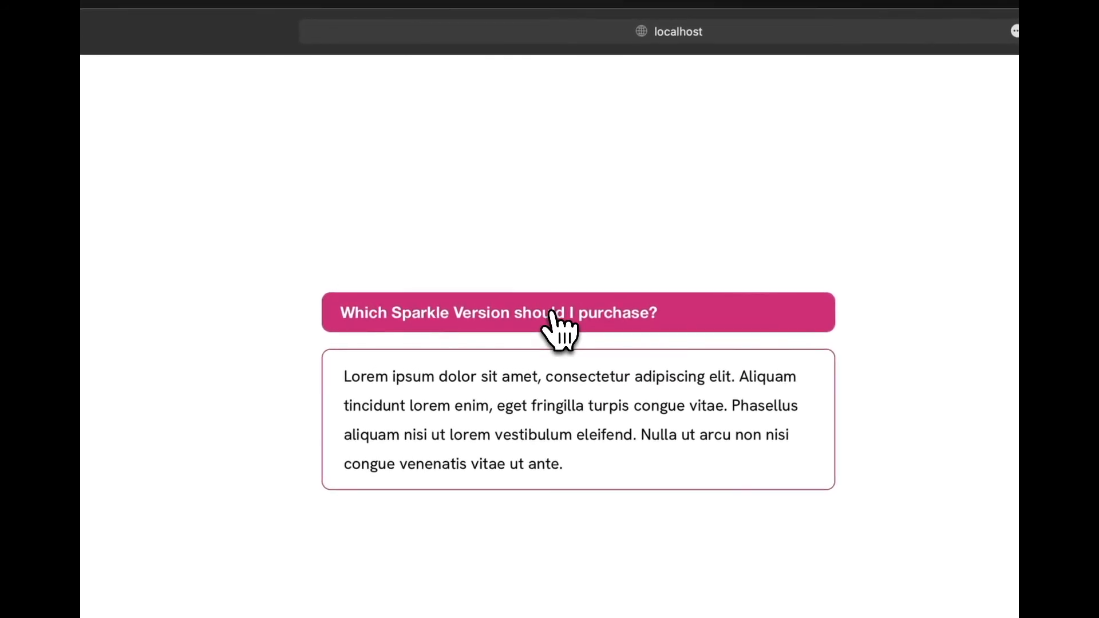
pyautogui.click(551, 312)
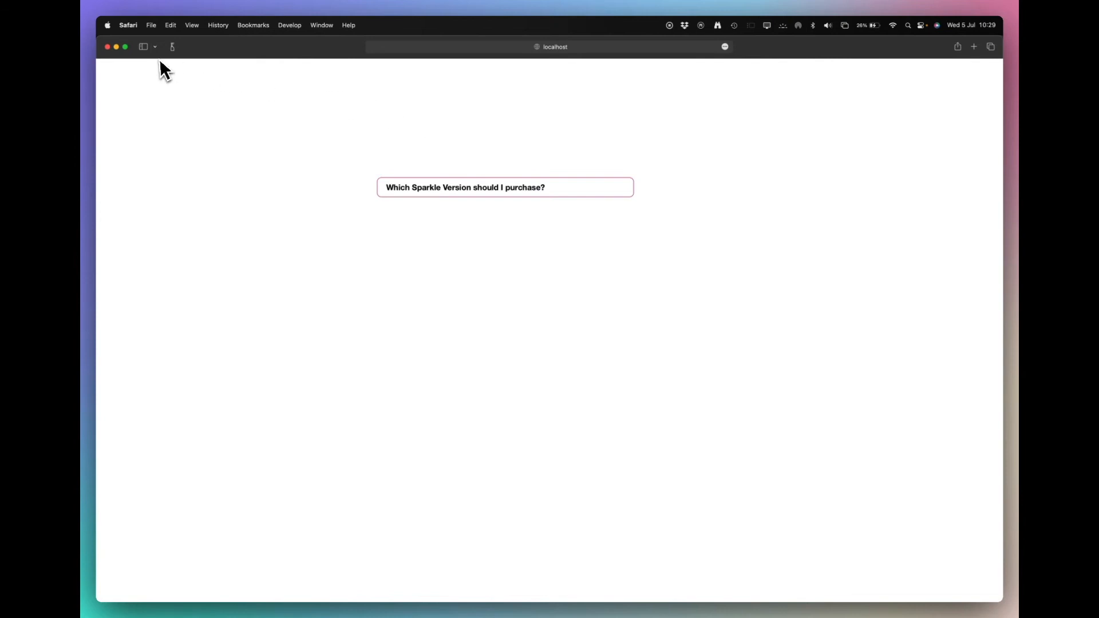
# - Switch to Sparkle and add a button labelled "Where can I purchase Sparkle 5?" below the answer, with 1 px pink border and 10 px rounding
pyautogui.press('super+Tab')
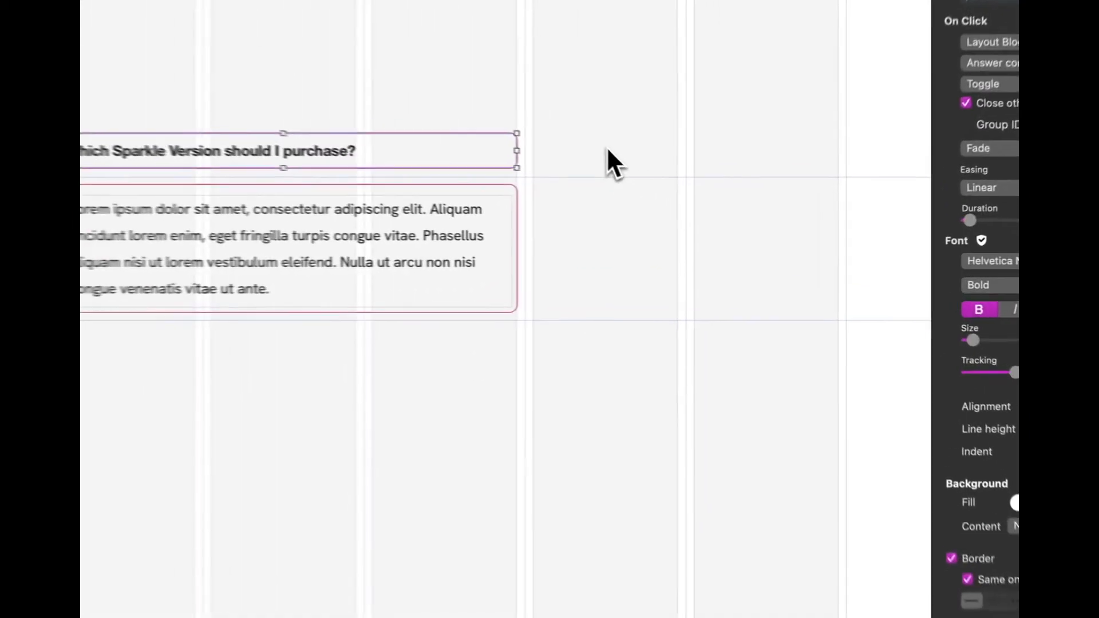
pyautogui.click(709, 210)
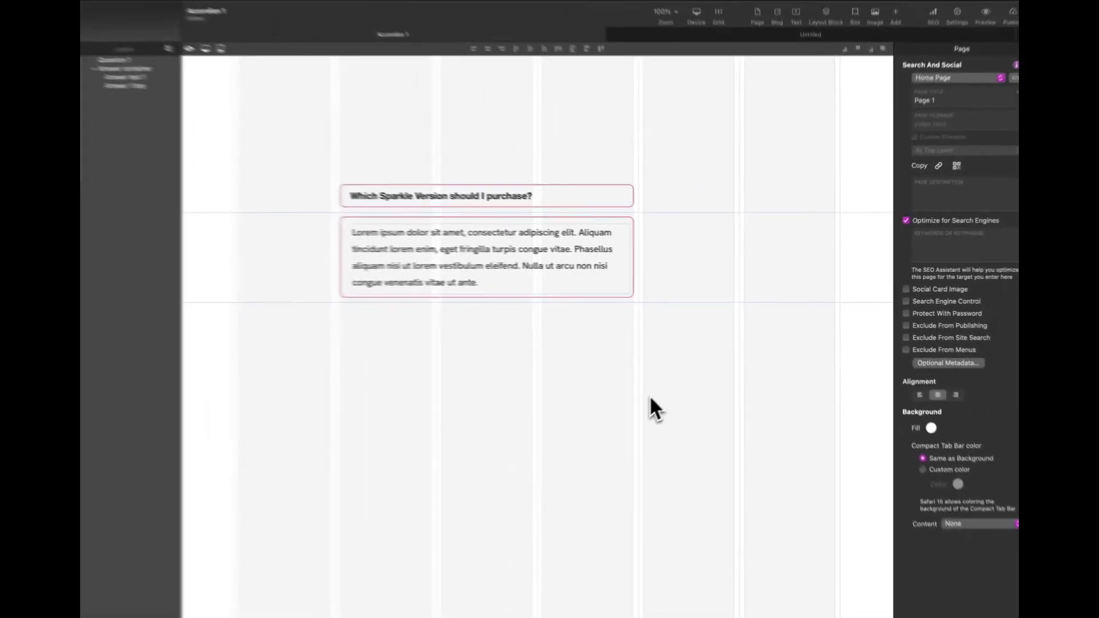
pyautogui.click(896, 15)
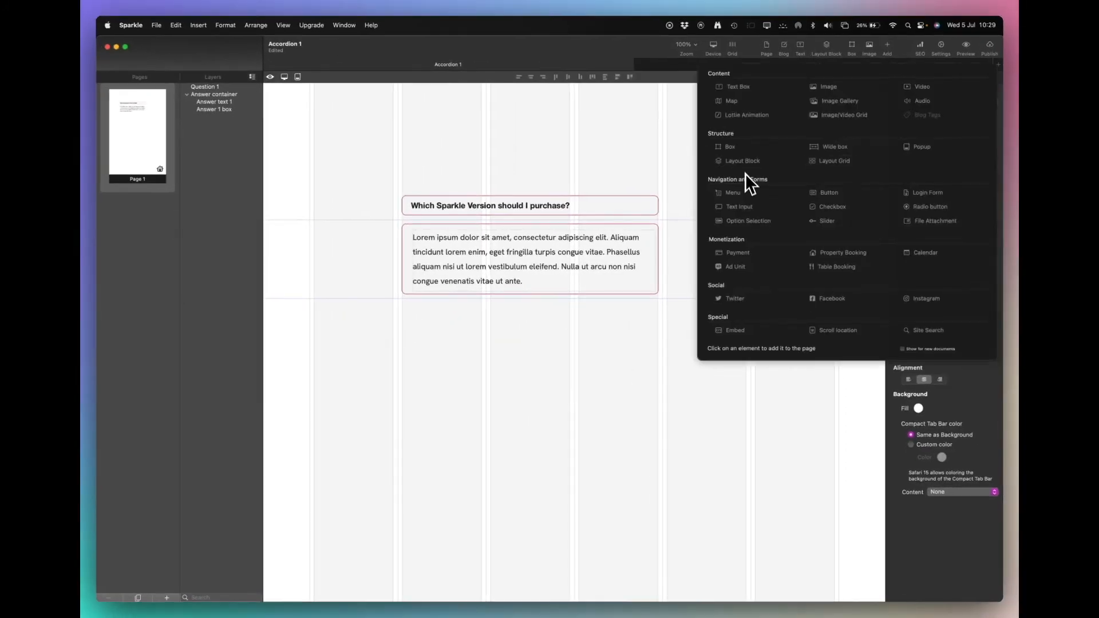
pyautogui.click(730, 166)
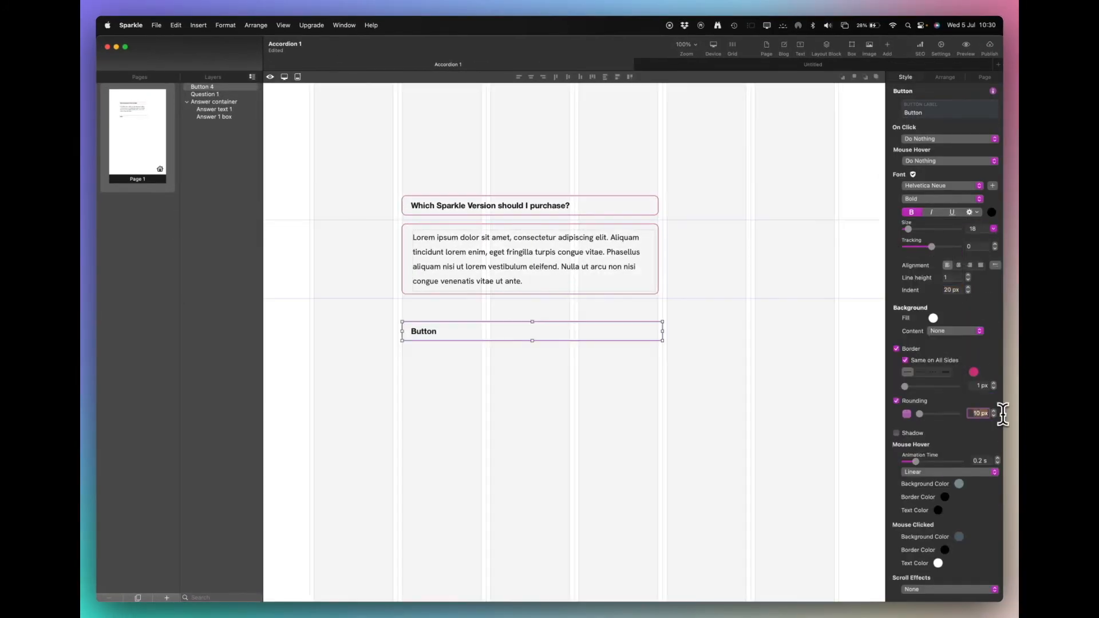
pyautogui.write('Where can I purchase Sparkle 5?')
# - Build a second answer layout block with a box and Lorem ipsum text, and name the new layers Question 2 and Answer container 2
pyautogui.click(815, 197)
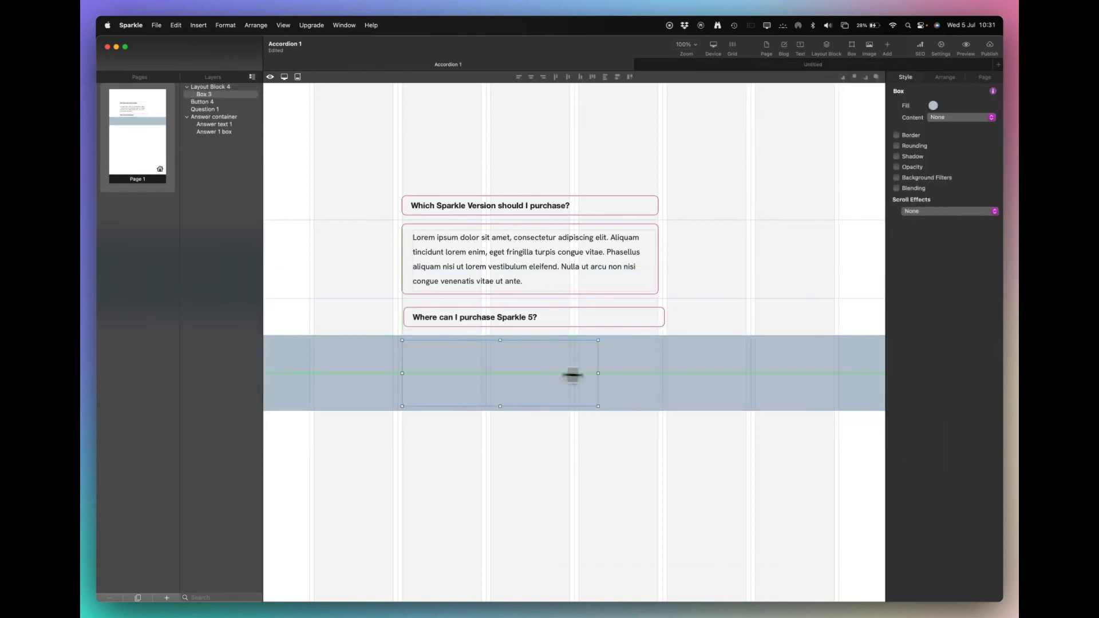
pyautogui.write('Lorem ipsum dolor sit amet, consectetur adipiscing elit. Aliquam tincidunt lorem enim, eget fringilla turpis congue vitae. Phasellus aliquam nisi ut lorem vestibulum eleifend. Nulla ut arcu non nisi congue venenatis vitae ut ante.')
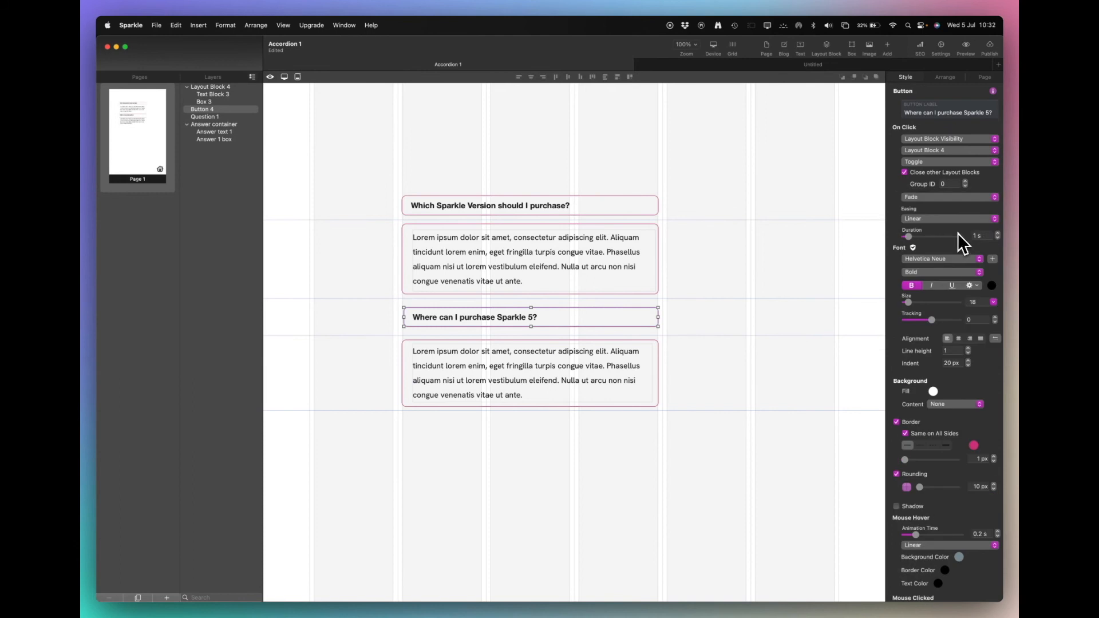
pyautogui.click(209, 88)
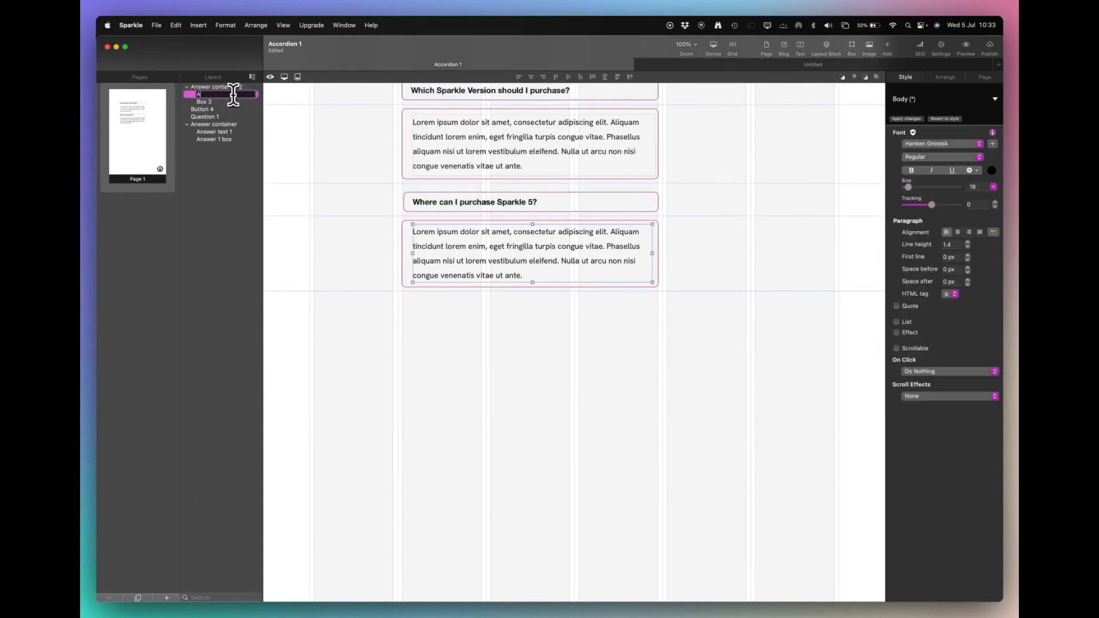
pyautogui.click(205, 109)
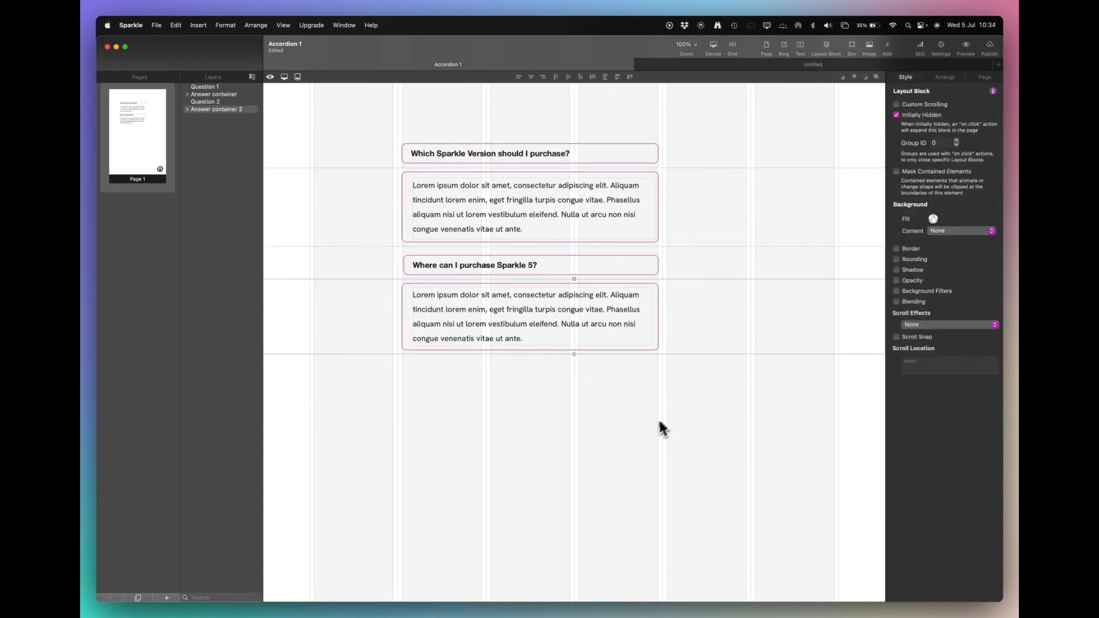
# - Open a live preview in Safari and test both questions by opening the first answer, the second, and the first again
pyautogui.click(641, 411)
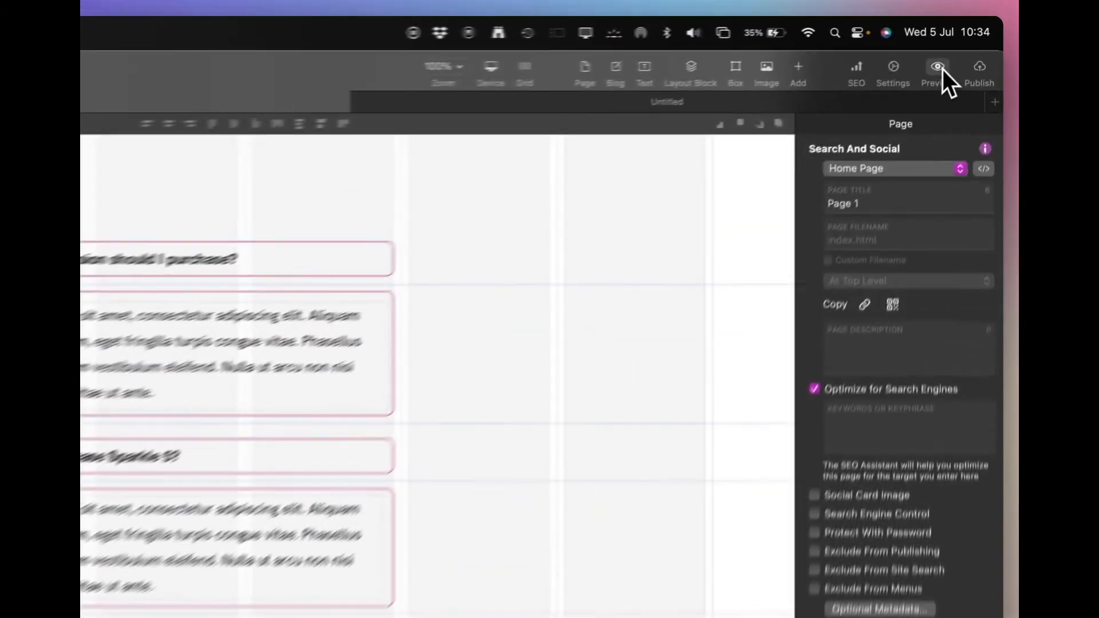
pyautogui.click(964, 50)
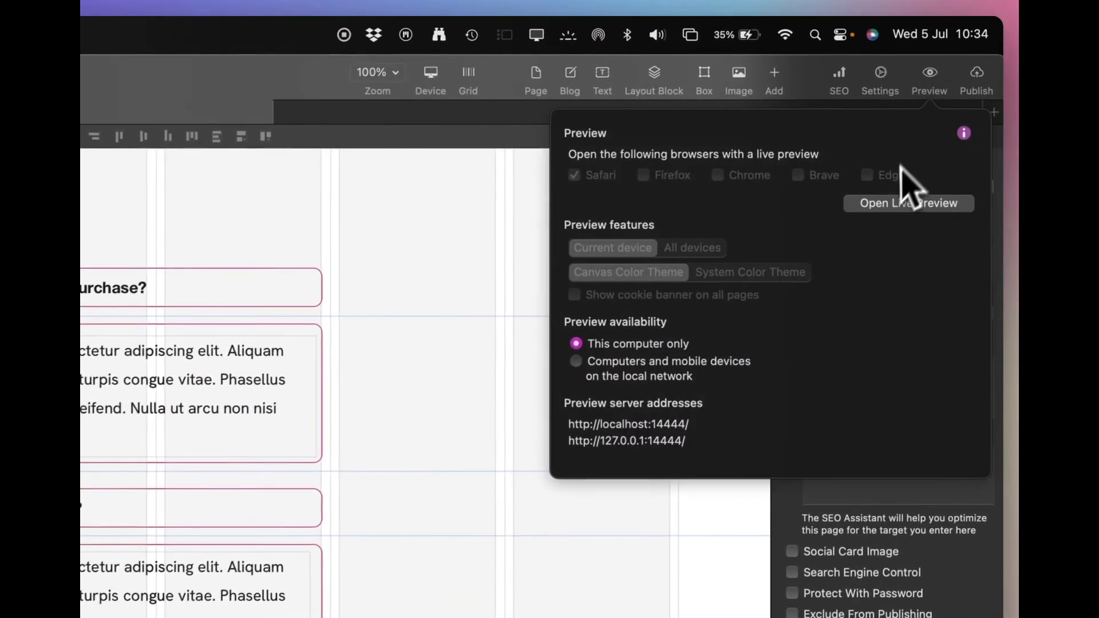
pyautogui.click(925, 111)
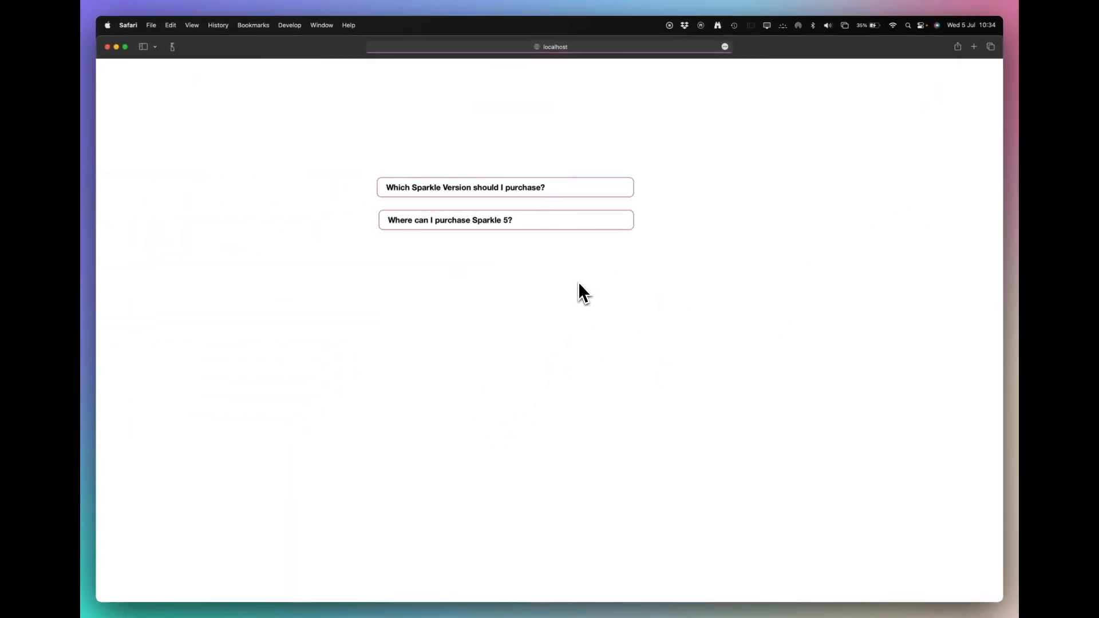
pyautogui.click(536, 188)
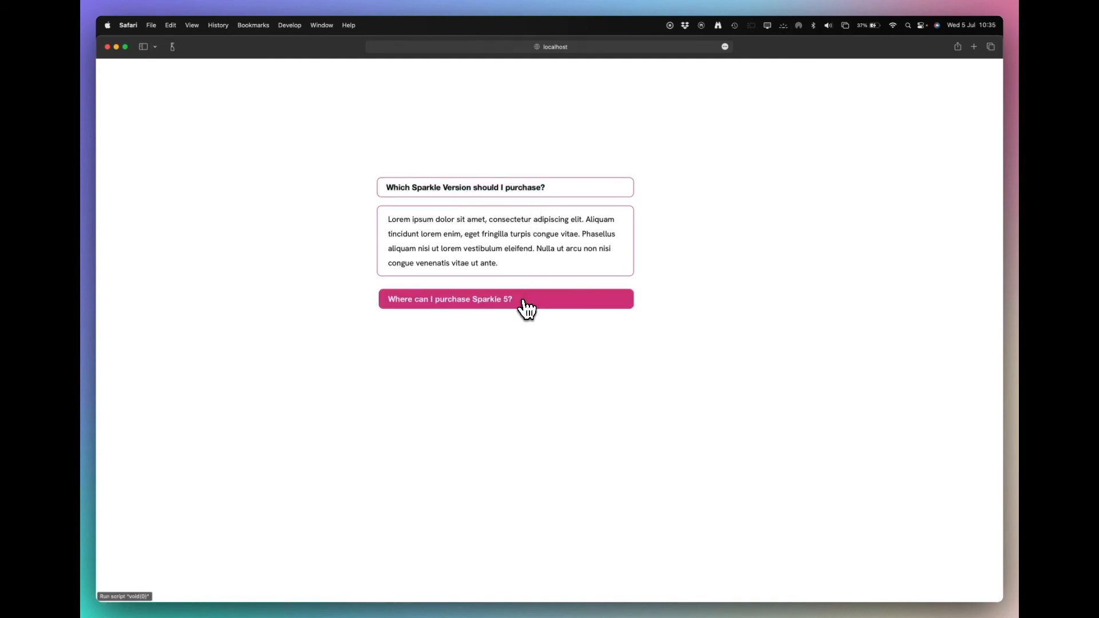
pyautogui.click(527, 308)
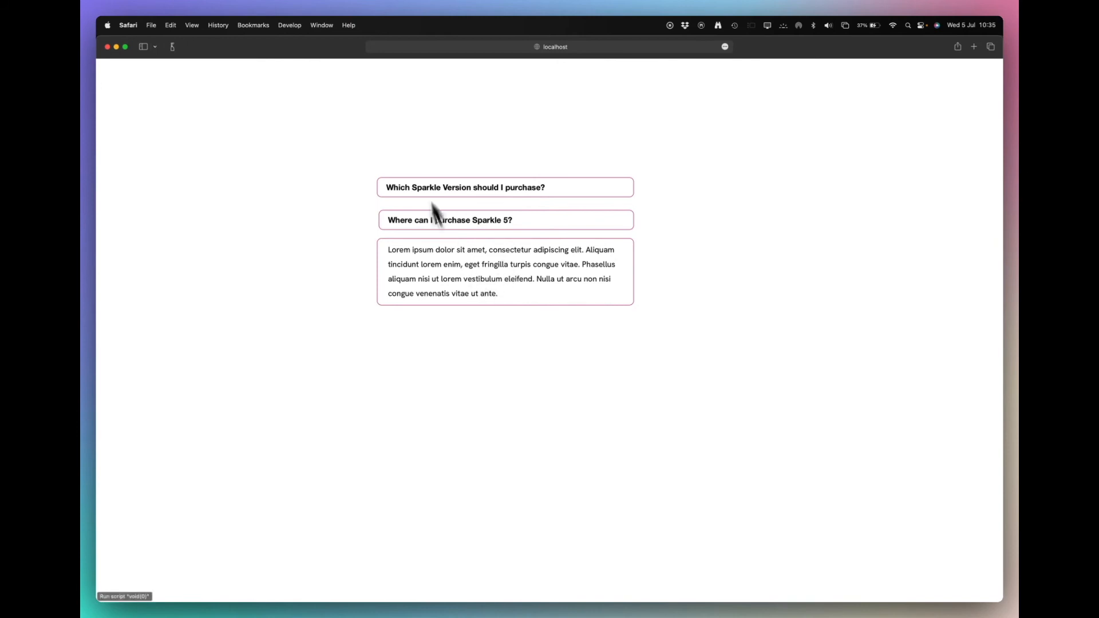
pyautogui.click(513, 195)
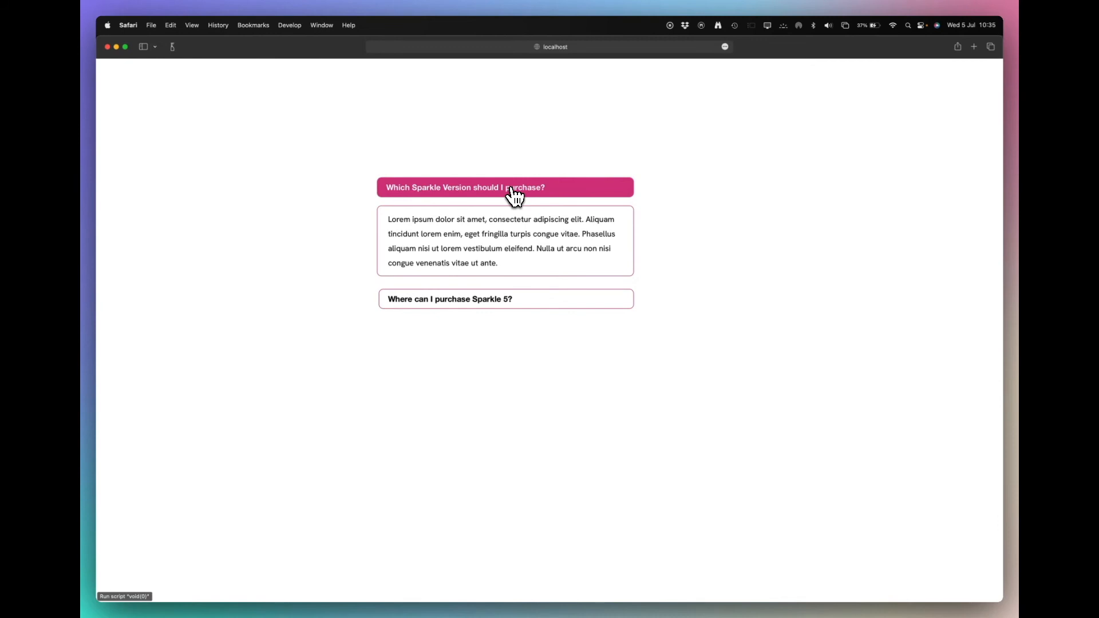
# - Switch to Sparkle and open the Untitled document beside Accordion 1
pyautogui.press('super+Tab')
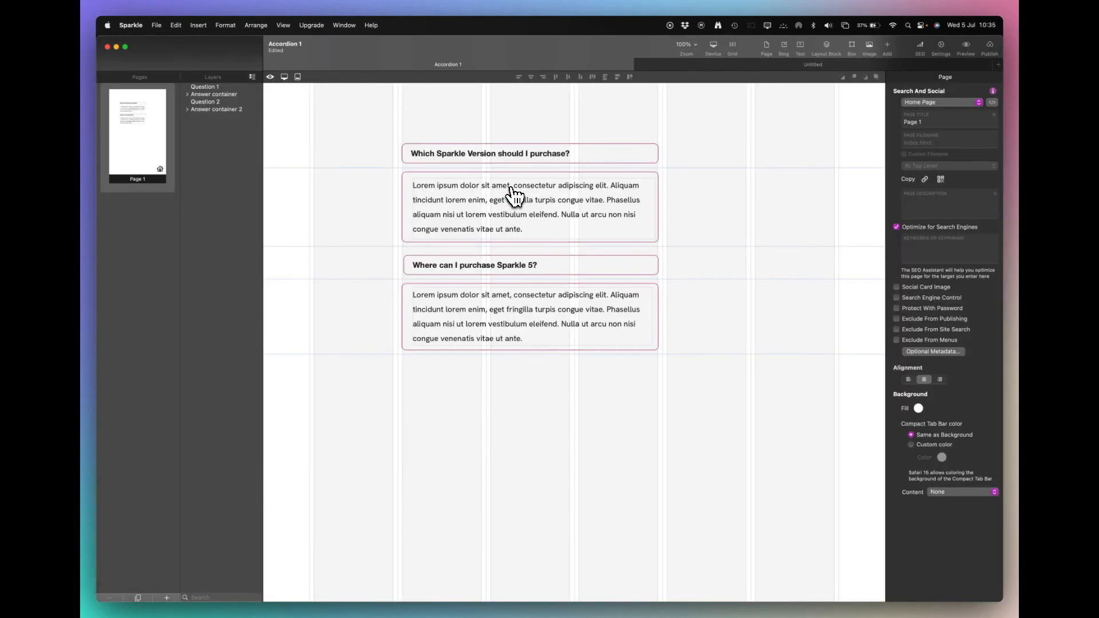
pyautogui.click(751, 65)
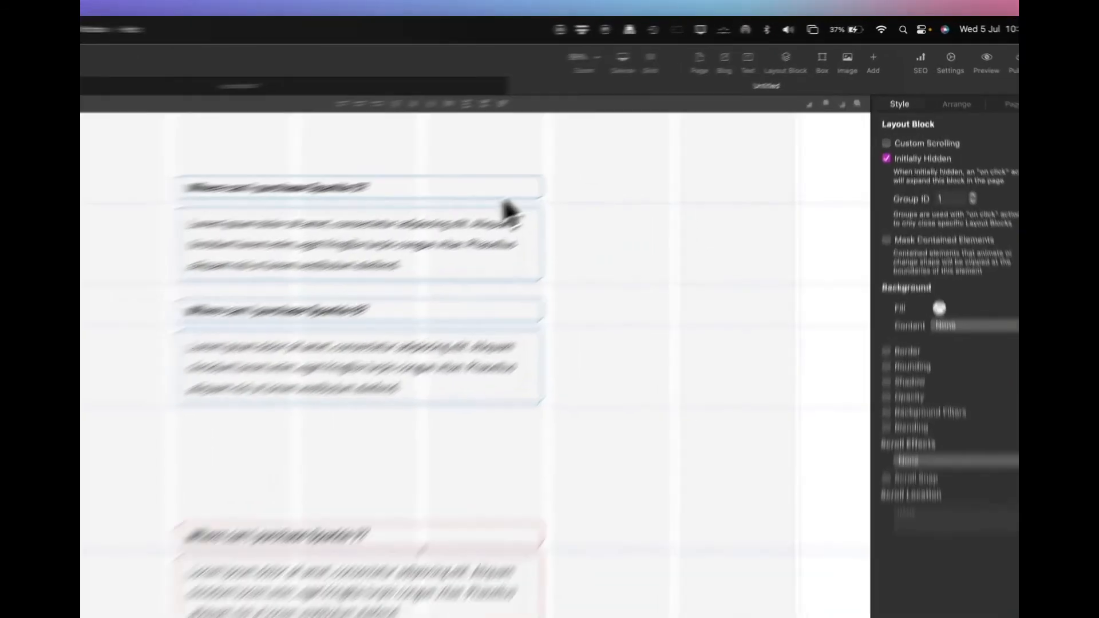
# - Select the Sparkle 5 question button and examine the Group ID used for closing other layout blocks in its on-click settings
pyautogui.click(636, 137)
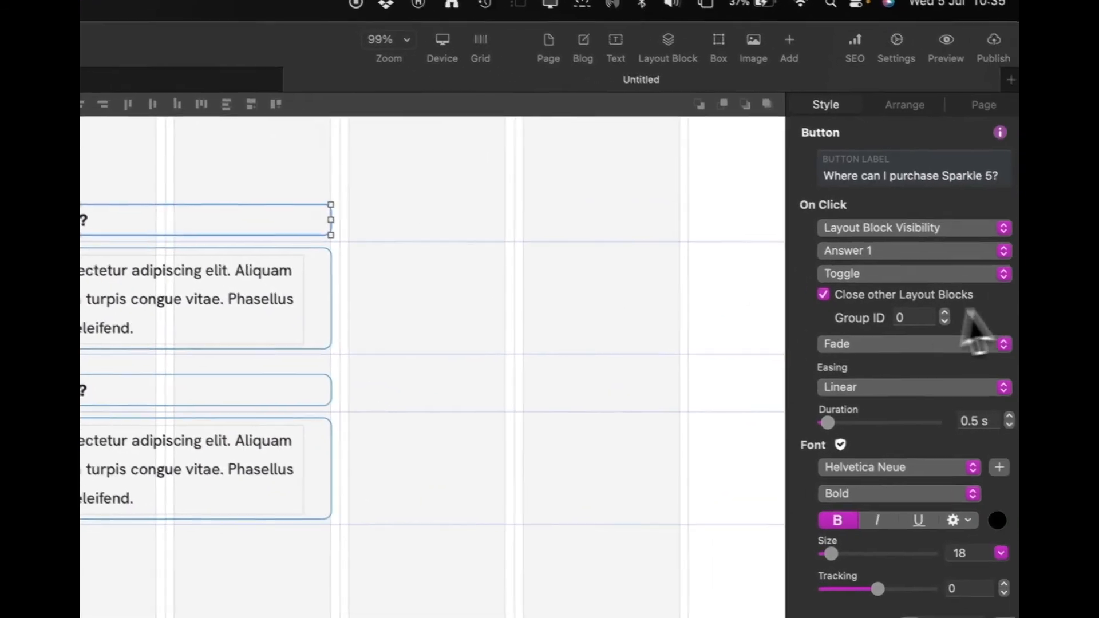
pyautogui.click(914, 319)
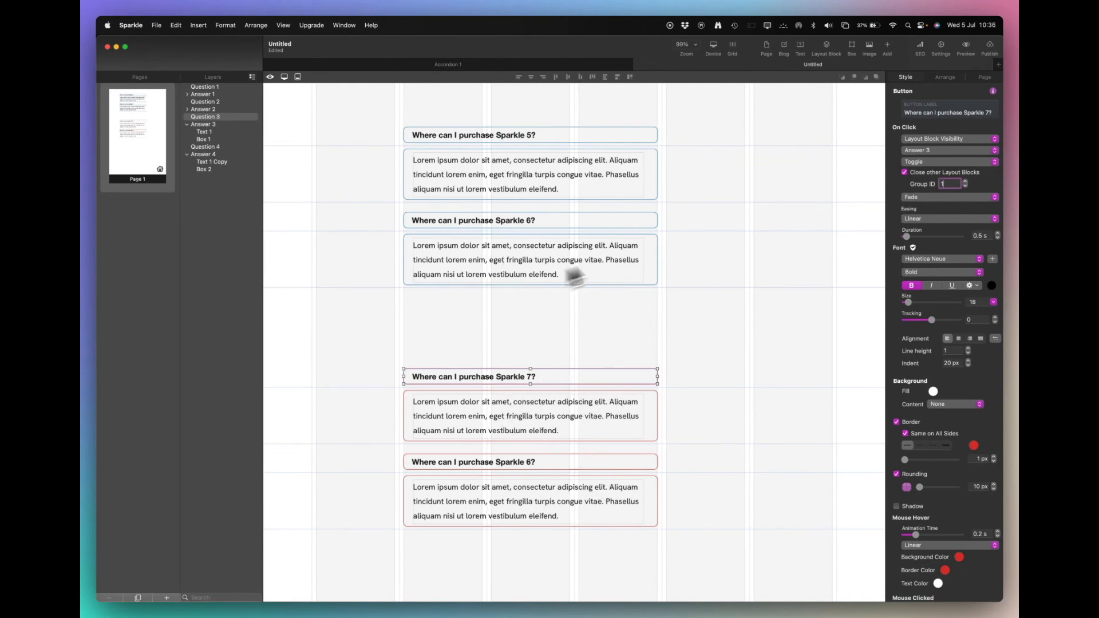
# - Open a live preview in Safari and test the blue accordion's questions in order 5, 6, 5 and the red accordion's in order 7, 6
pyautogui.click(966, 49)
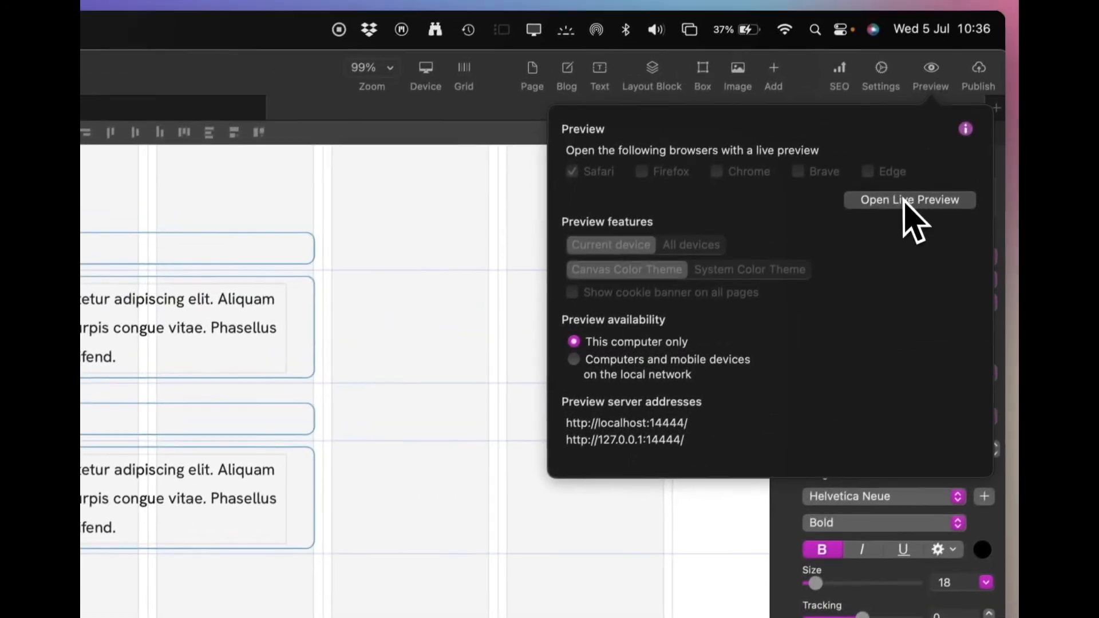
pyautogui.click(919, 154)
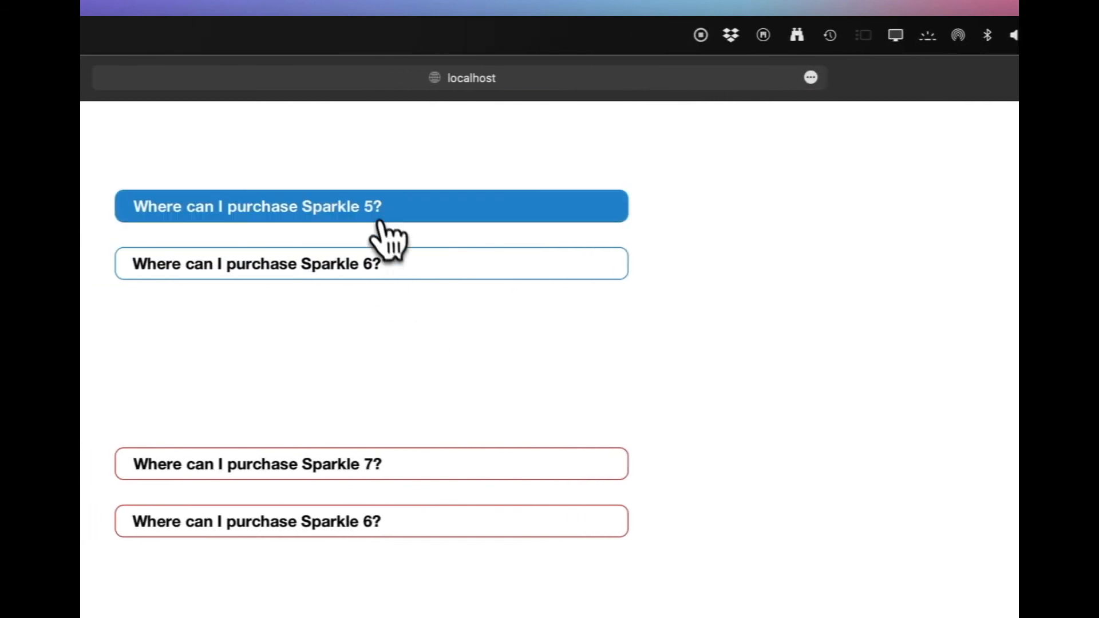
pyautogui.click(241, 207)
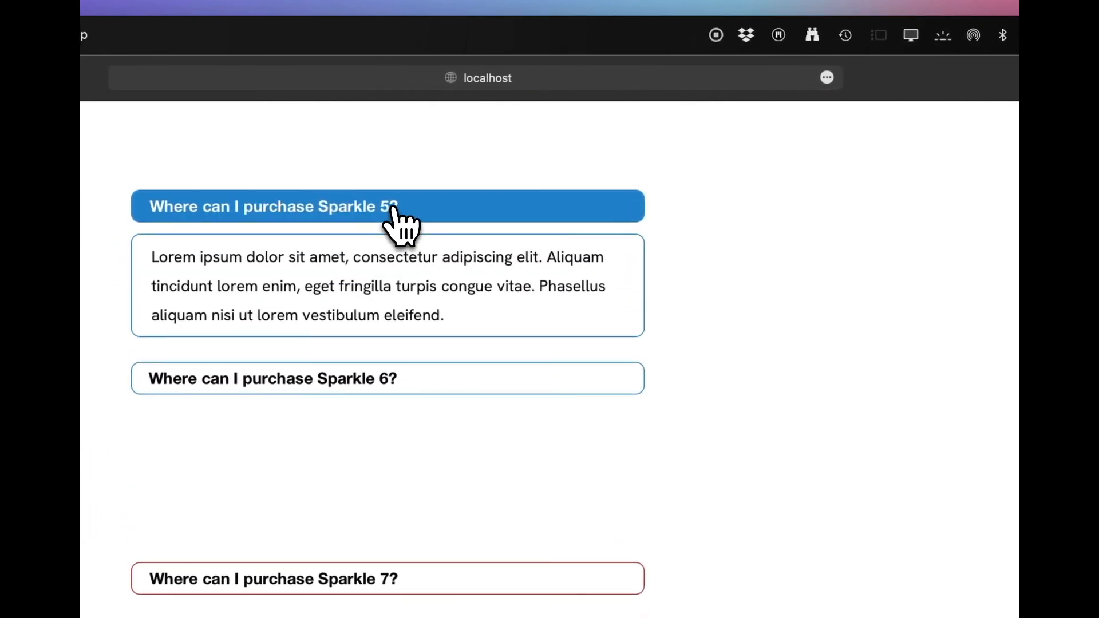
pyautogui.click(381, 379)
pyautogui.click(394, 212)
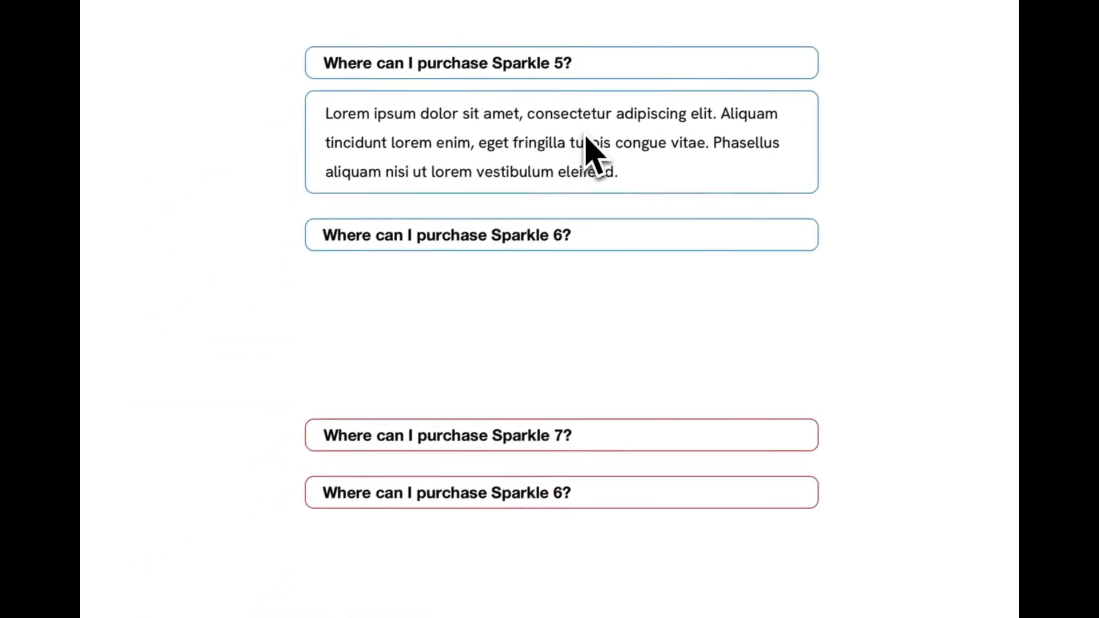
pyautogui.click(554, 434)
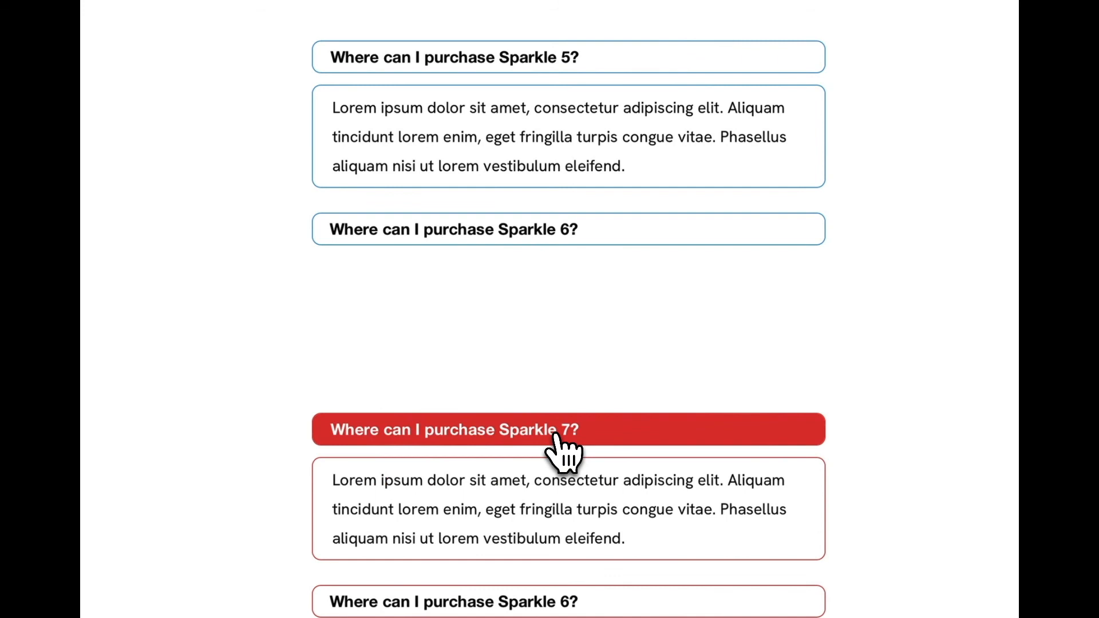
pyautogui.click(529, 602)
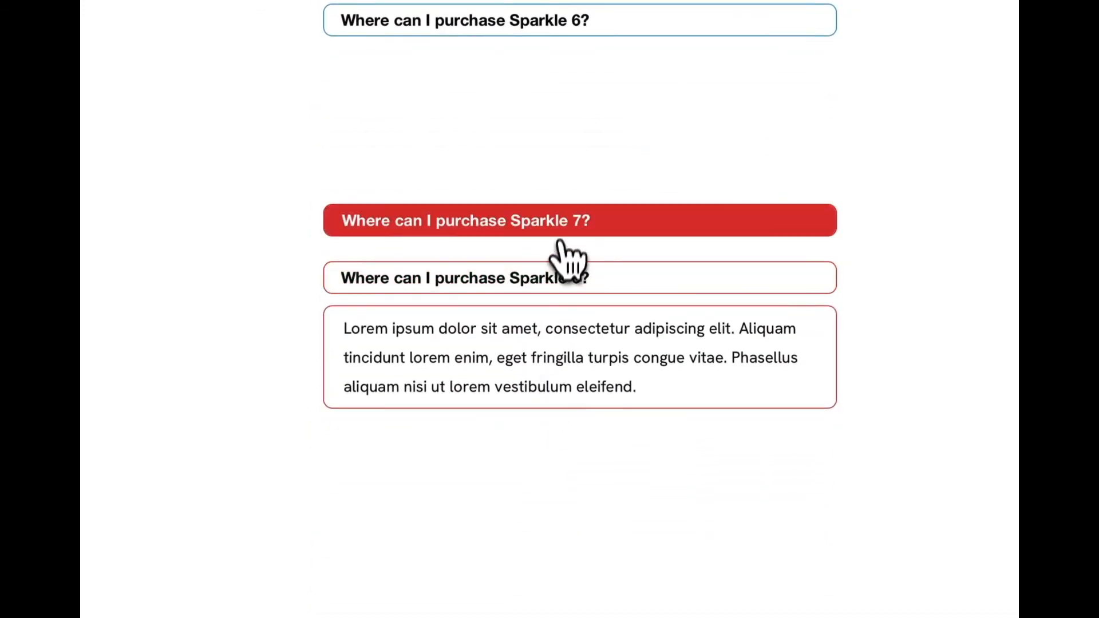